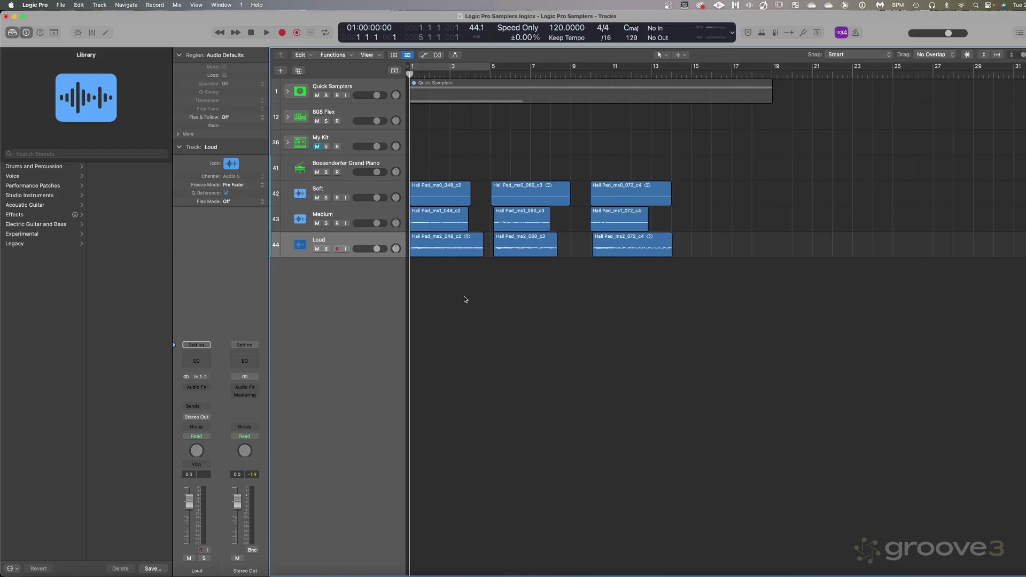
Select the first Soft region, then all three Hall Pad regions on the Loud track
scroll(470, 288, right, 2)
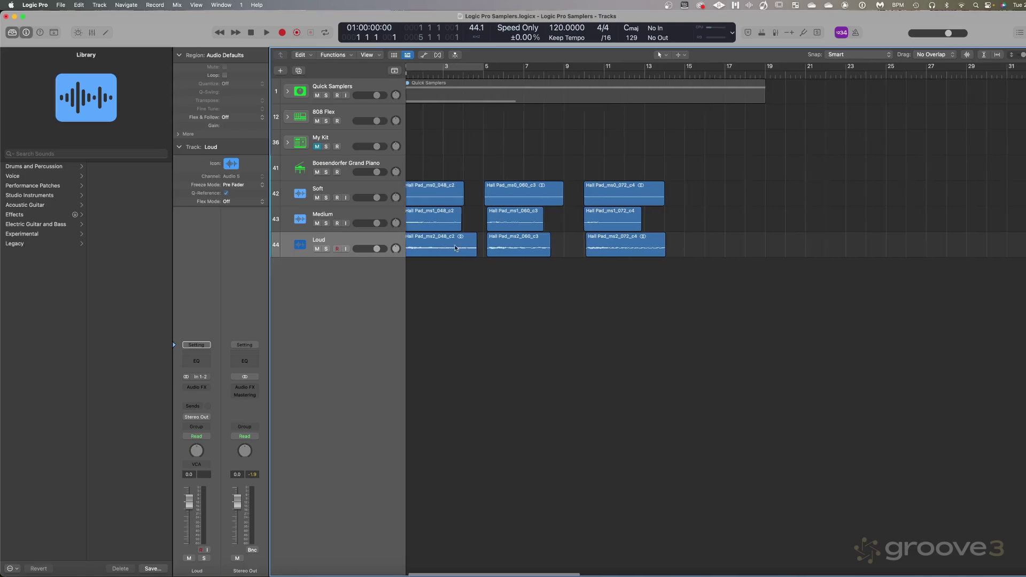
scroll(494, 259, left, 2)
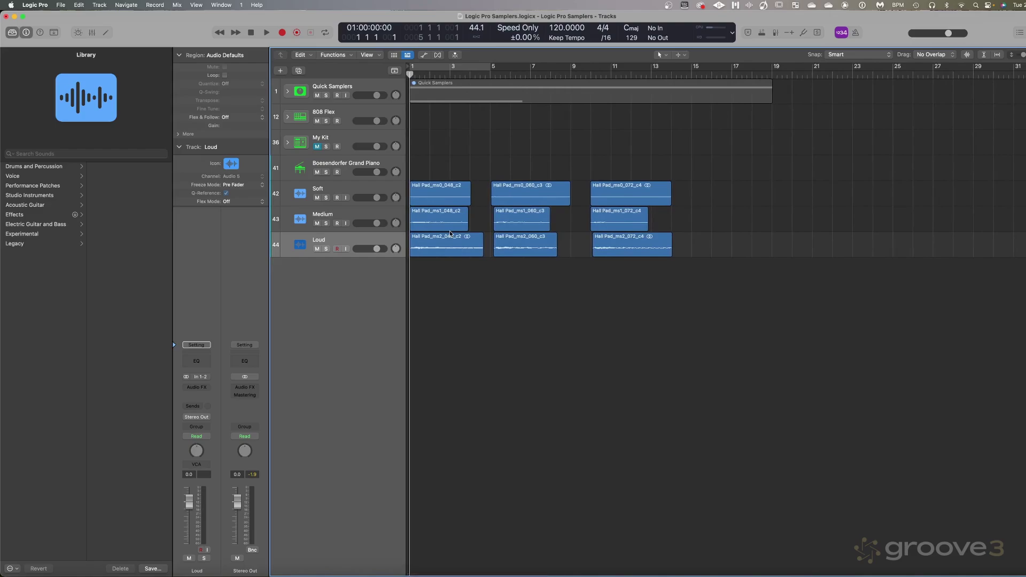
click(453, 200)
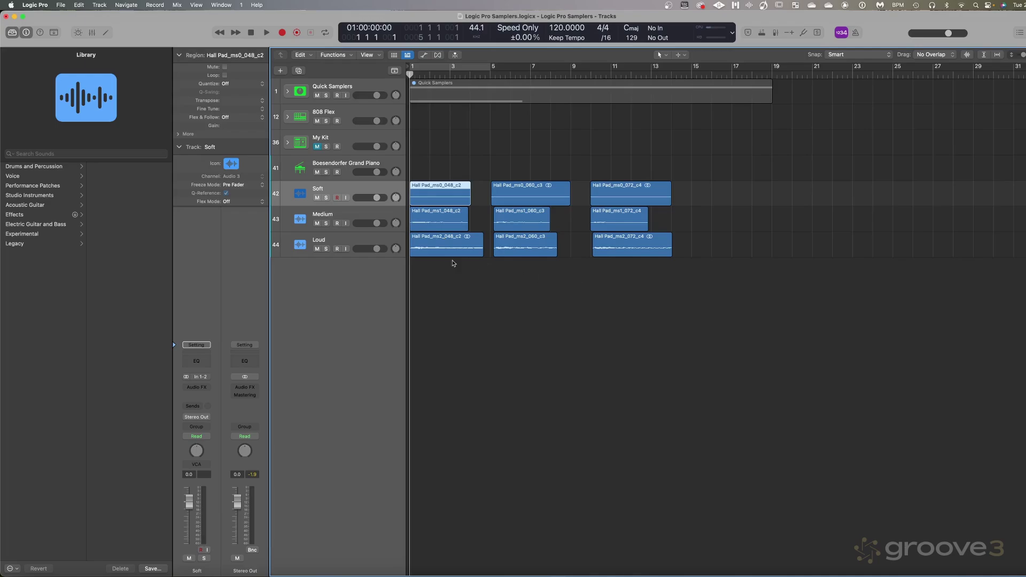
click(374, 242)
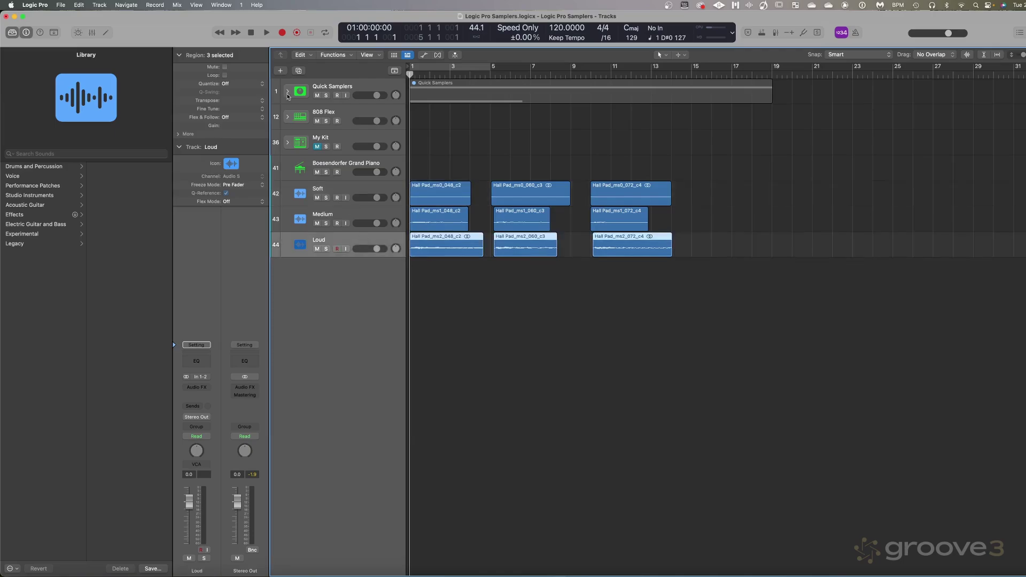
Create a new software instrument track, Inst 36, loaded with Sampler (Multi-Sample)
click(281, 72)
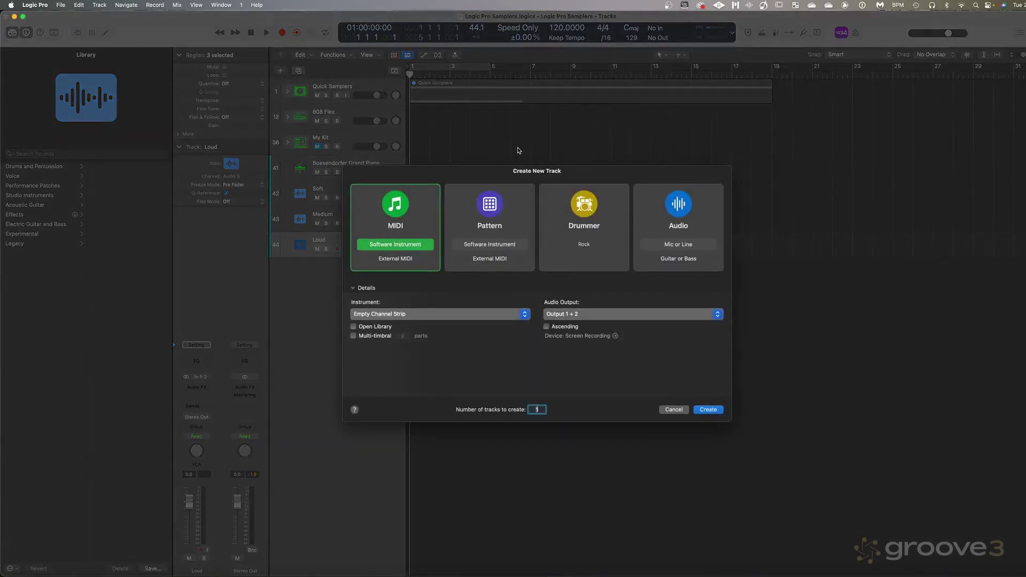
click(444, 315)
mouse_move(443, 318)
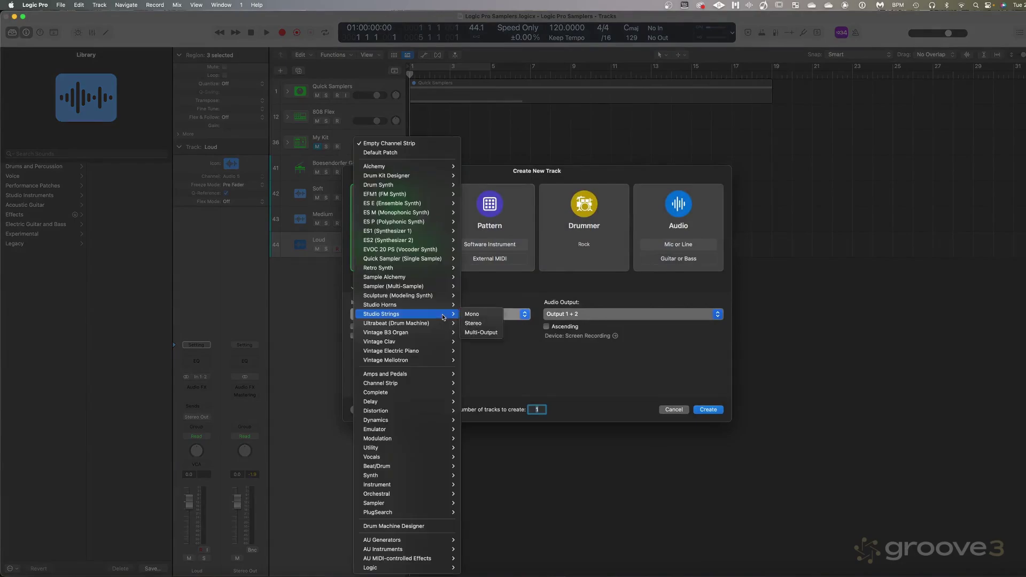
click(425, 286)
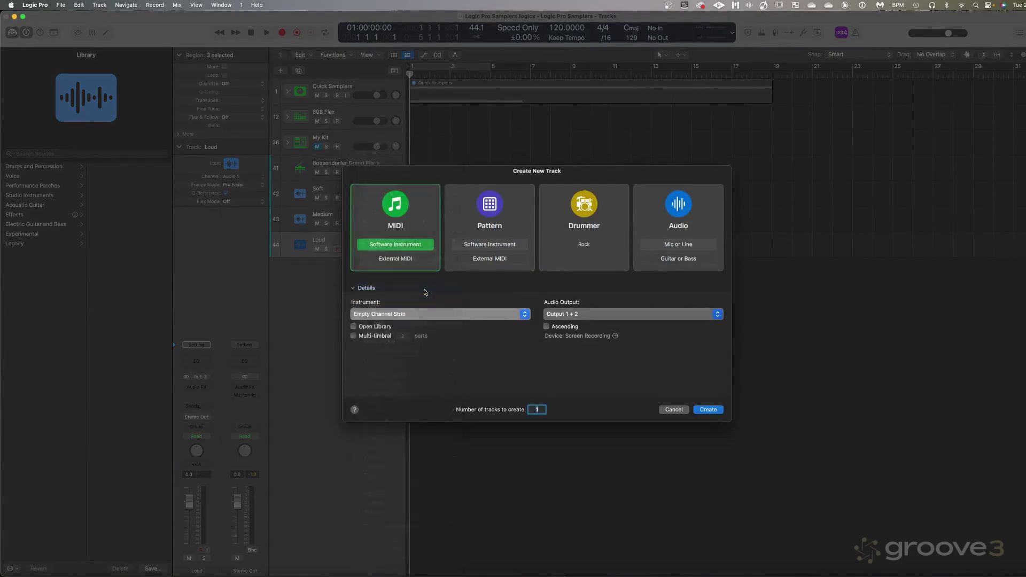
click(710, 409)
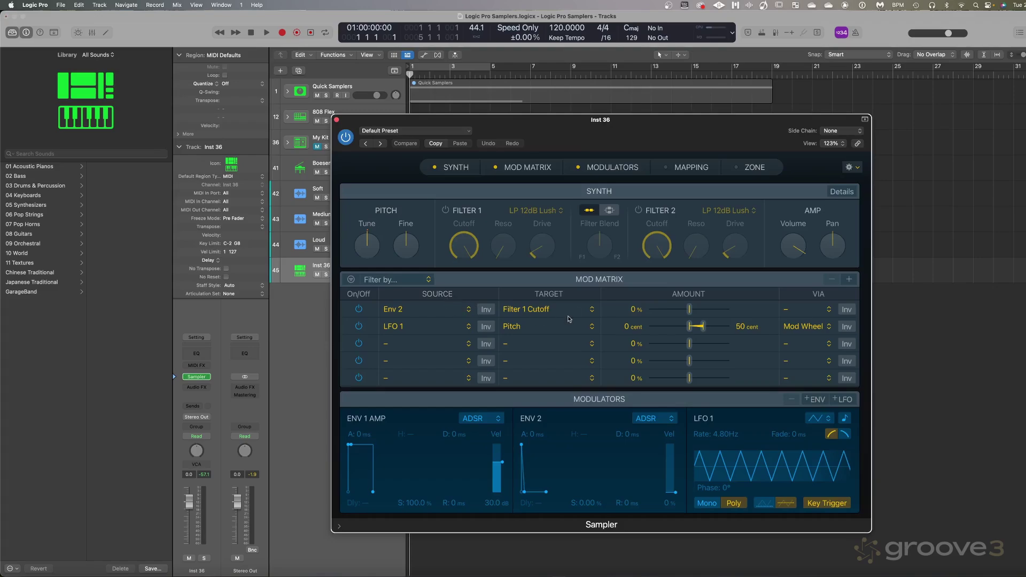
Turn on the Sampler's Mapping and Zone panes, then return to the main arrangement window
click(692, 167)
click(755, 168)
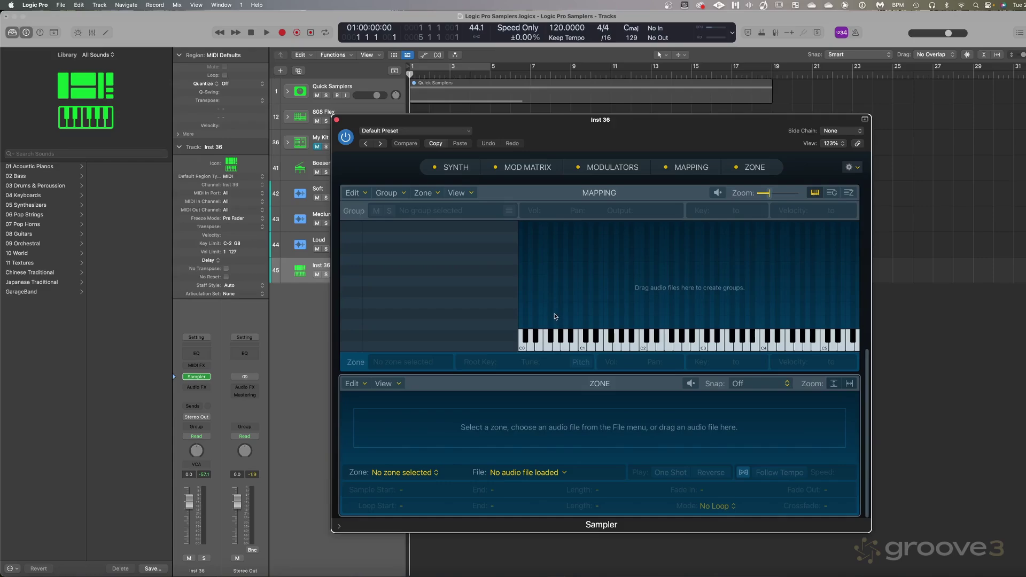
click(5, 35)
Hide the Library and move the Sampler window up and to the right
click(9, 34)
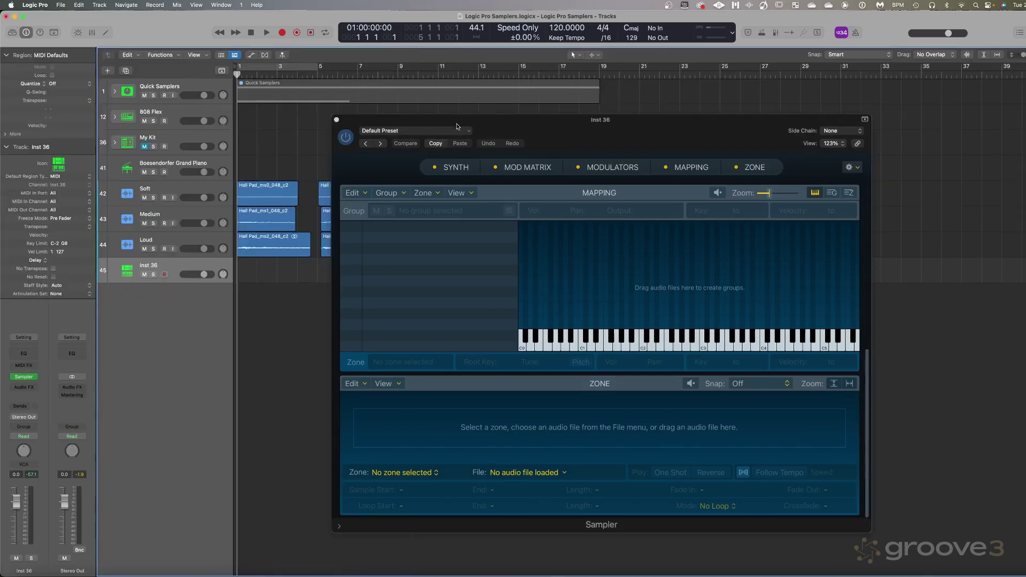
drag(465, 118, 587, 99)
click(327, 178)
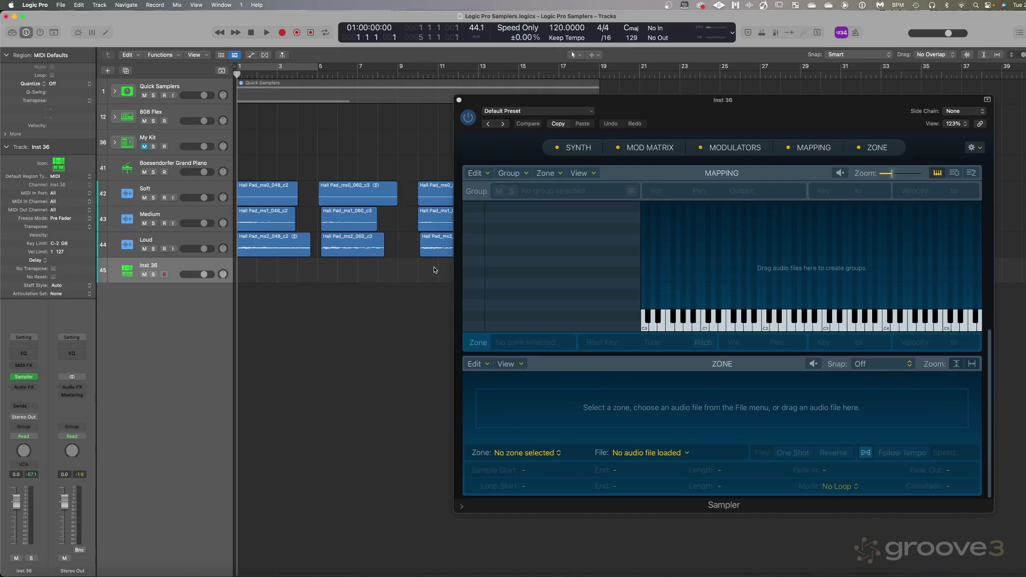
Drop the three Loud Hall Pad regions into the Sampler's Mapping pane as Zone per File
drag(434, 267, 545, 255)
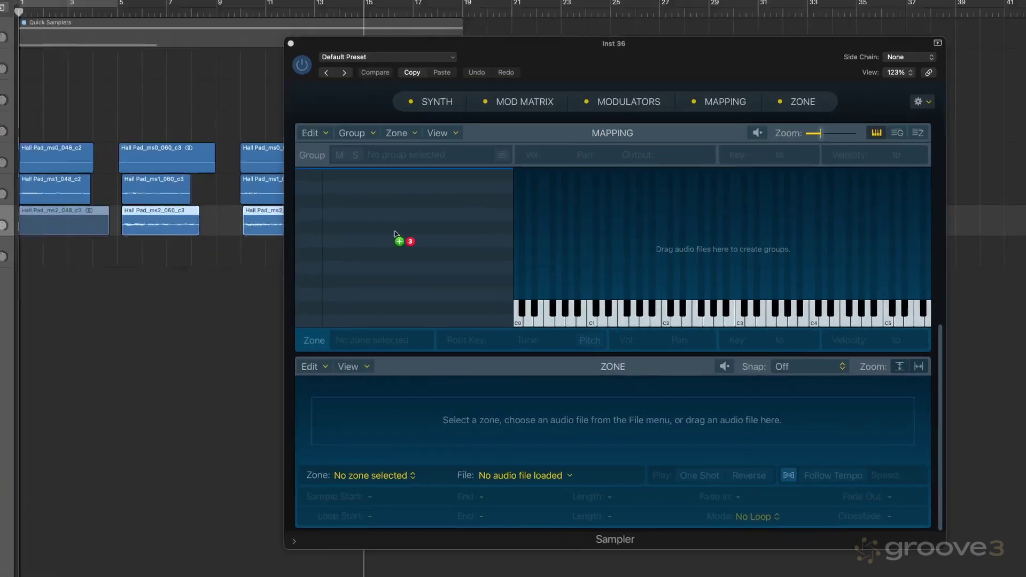
drag(395, 234, 477, 102)
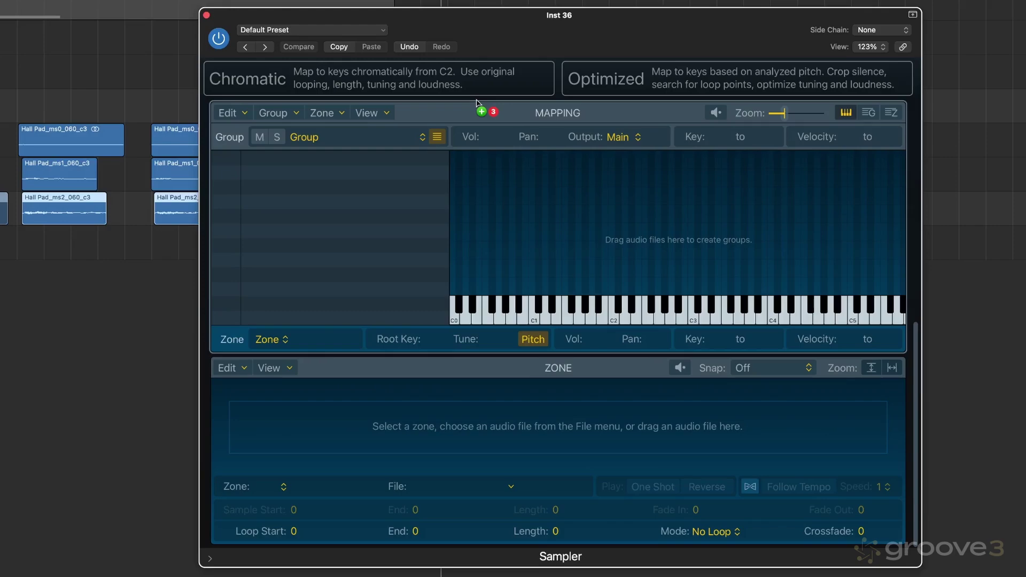
drag(477, 101, 422, 79)
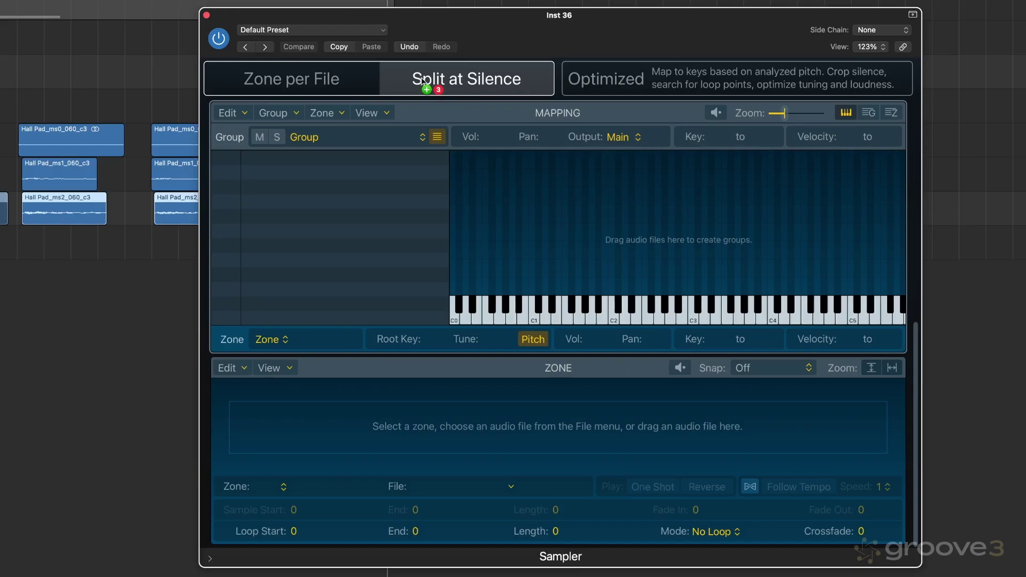
drag(422, 80, 421, 85)
drag(421, 82, 343, 80)
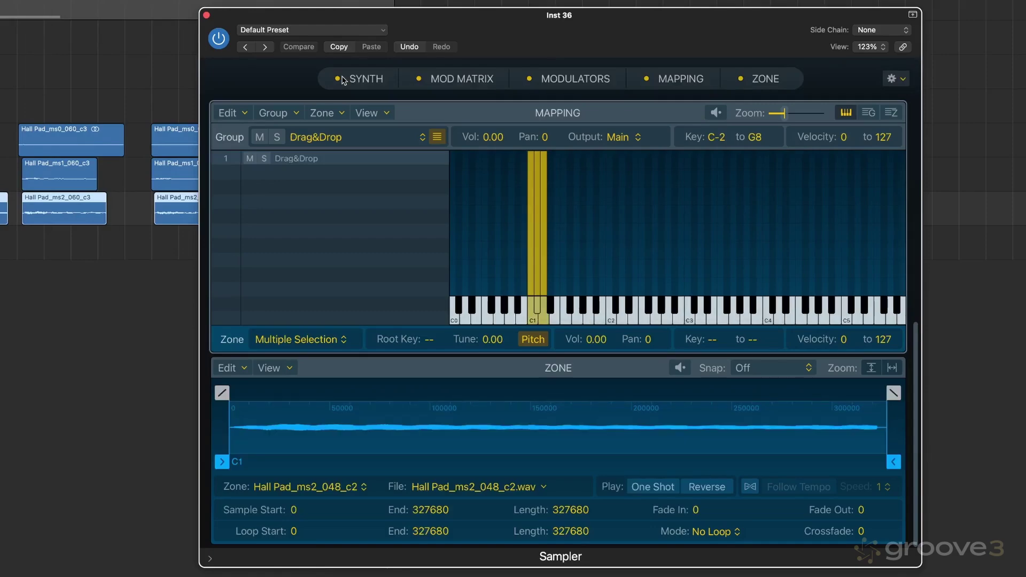
Inspect the C1, C#1 and D1 Hall Pad zones, test-moving the D1 zone
click(609, 206)
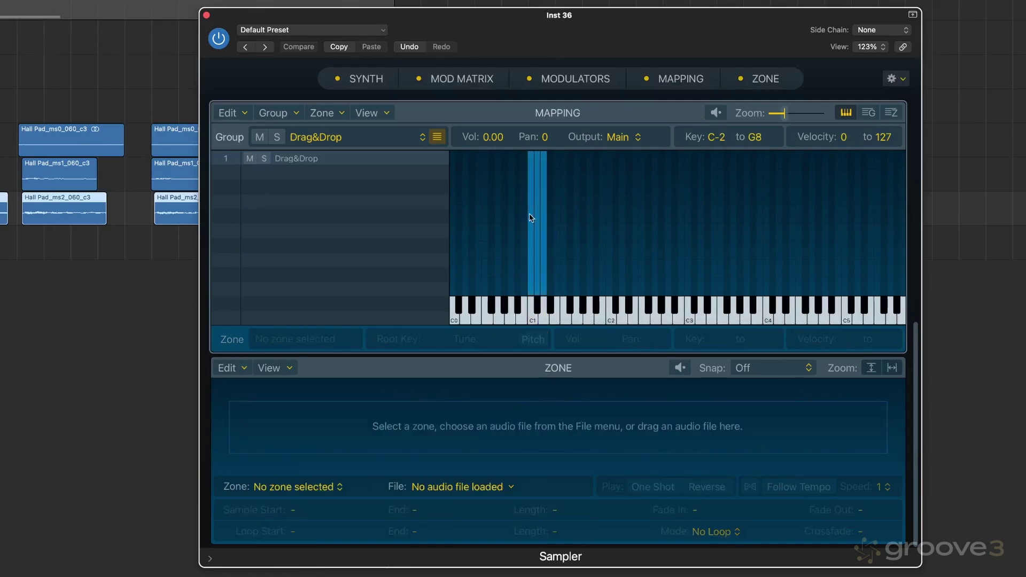
click(533, 216)
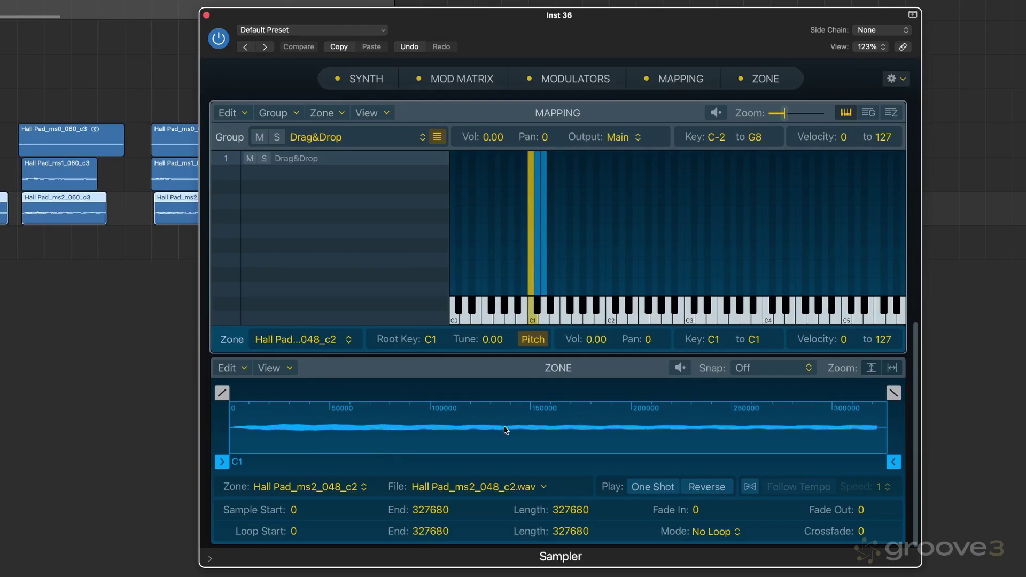
click(539, 290)
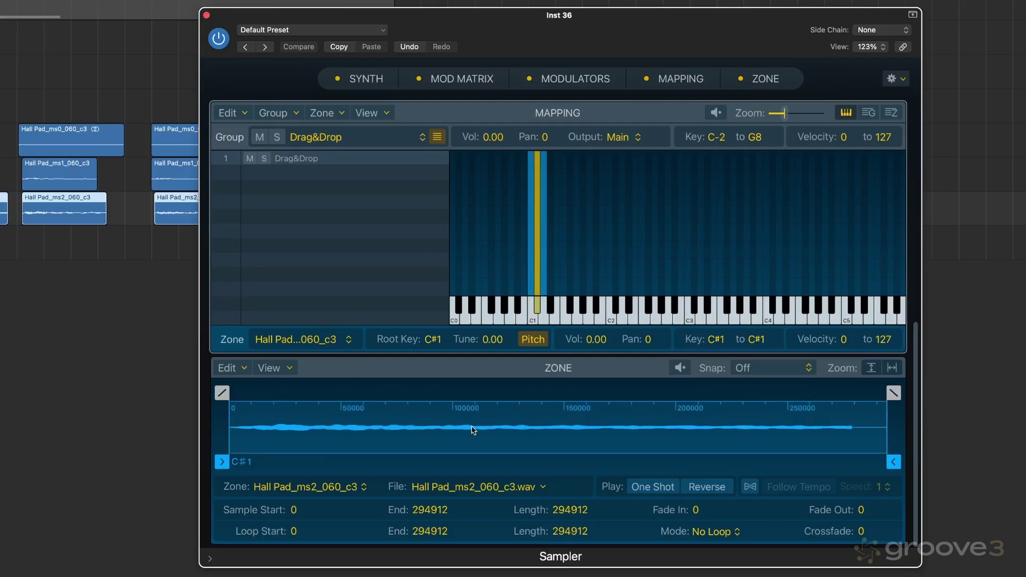
click(544, 273)
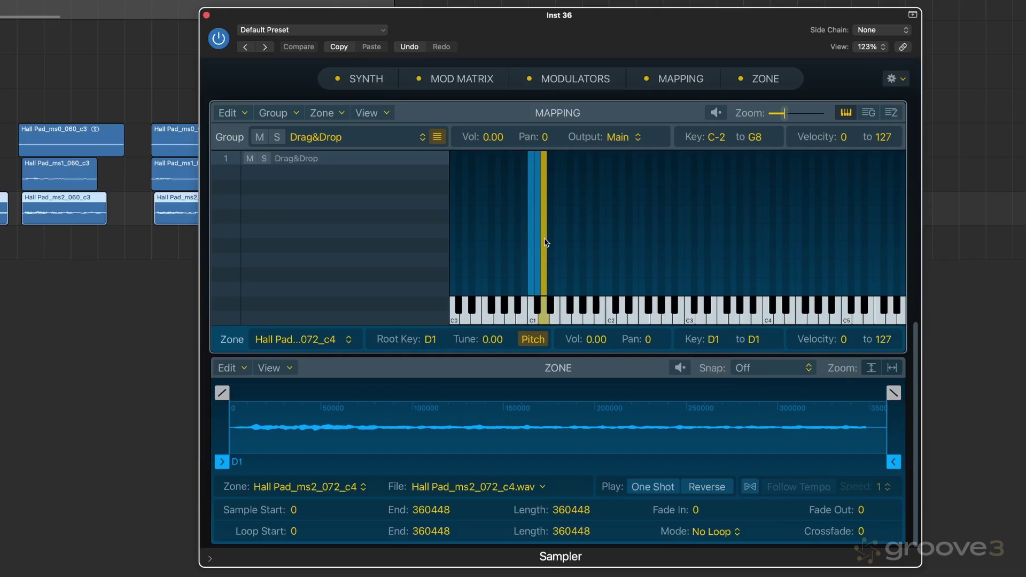
drag(545, 242, 769, 243)
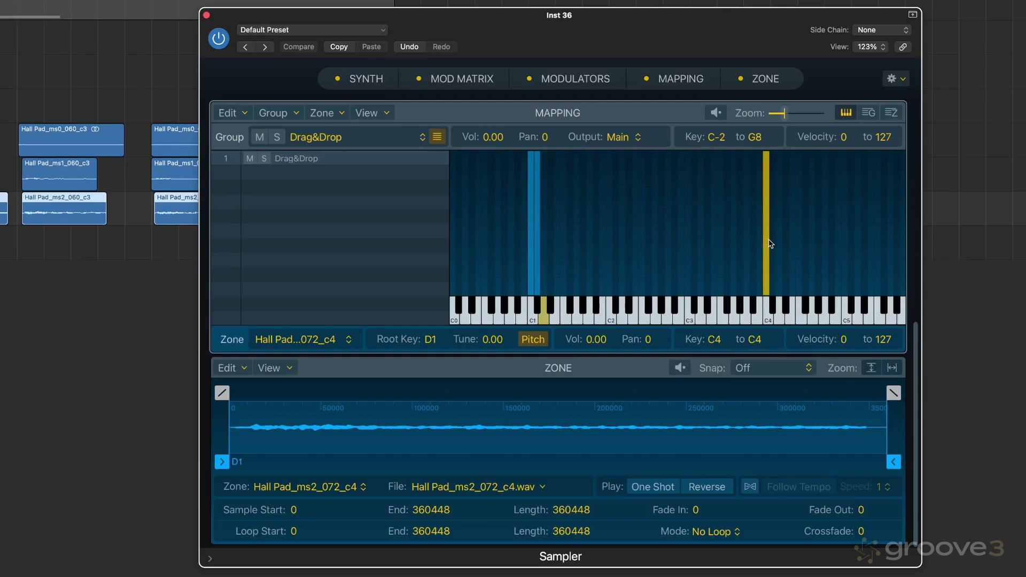
mouse_move(770, 244)
mouse_down()
mouse_move(765, 165)
mouse_move(770, 336)
mouse_move(774, 251)
mouse_move(770, 235)
mouse_move(757, 241)
mouse_move(775, 243)
mouse_up()
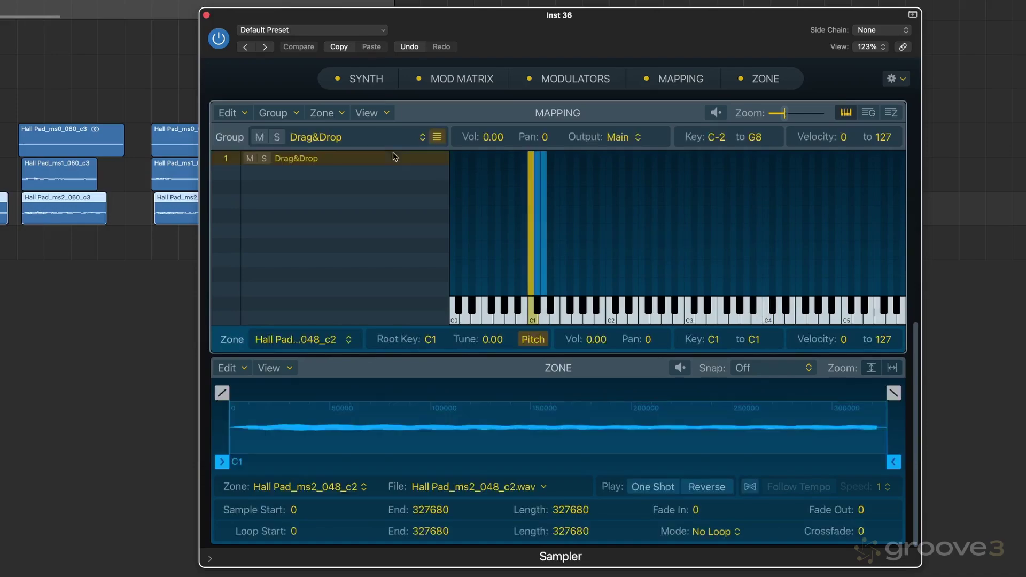
Move Hall Pad_ms2_072_c4 to C4 spanning G#3–C5, and move 060_c3 to C3
click(543, 218)
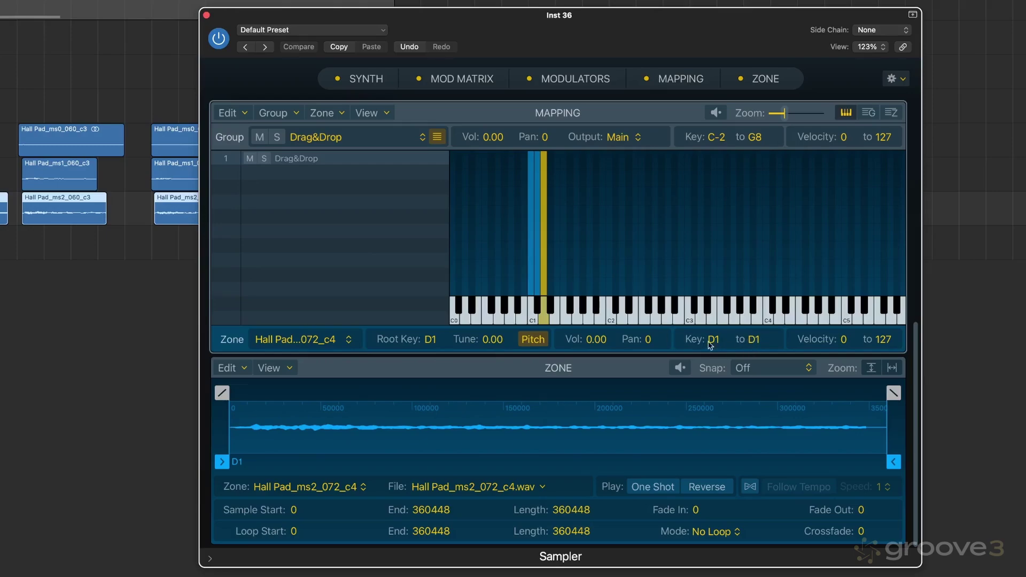
drag(540, 288, 767, 292)
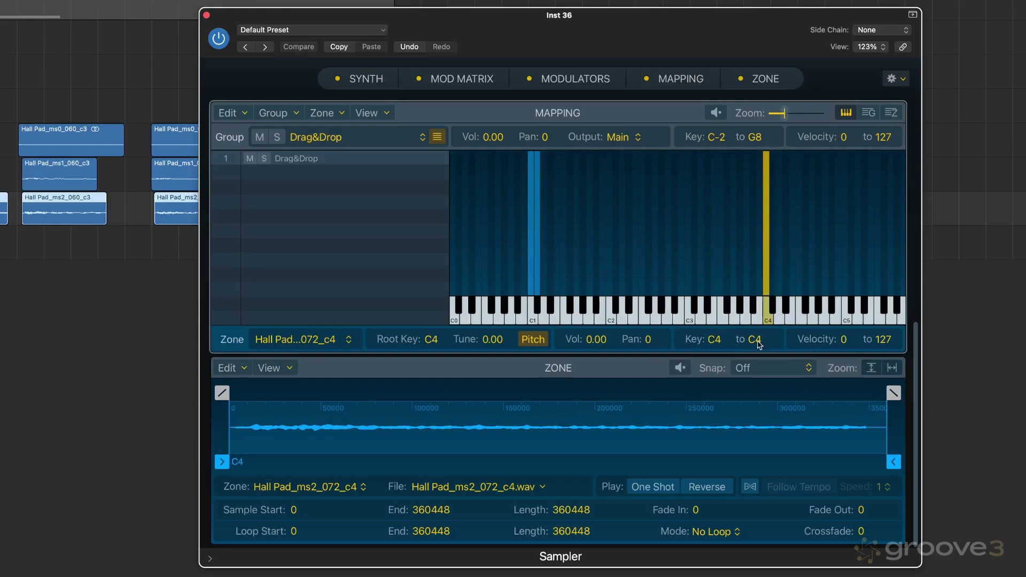
drag(756, 340, 764, 317)
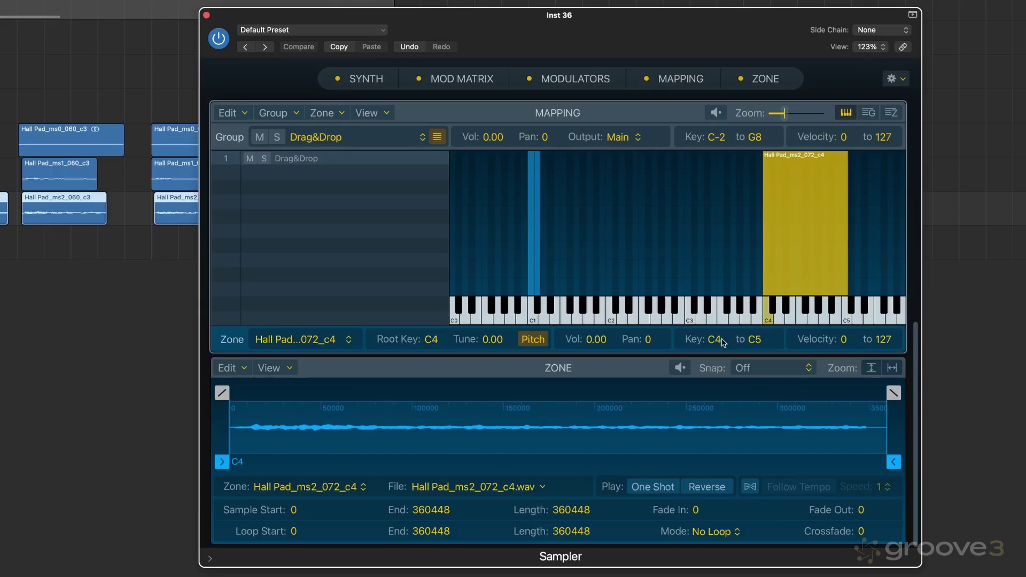
drag(762, 233, 731, 235)
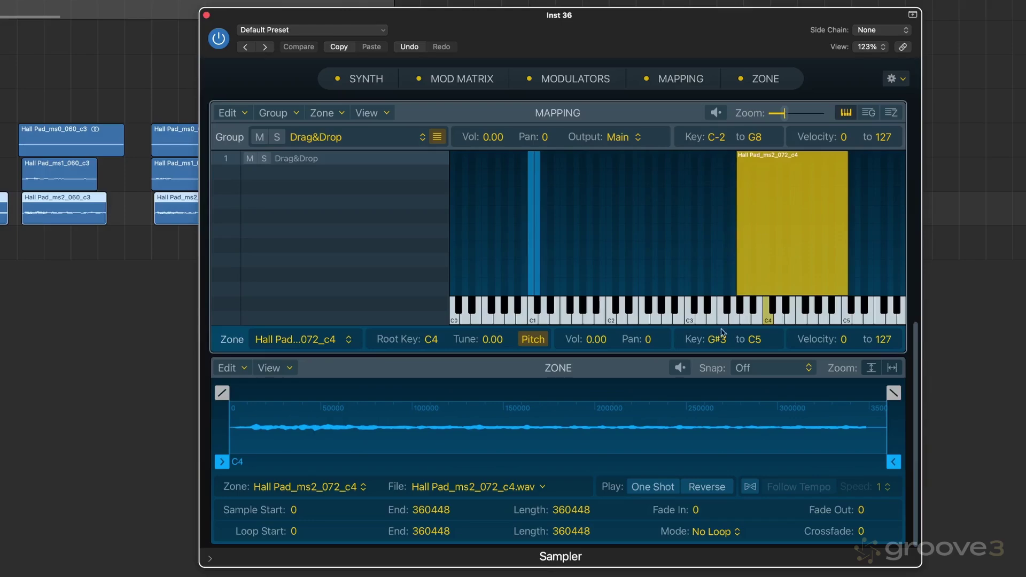
drag(537, 251, 690, 253)
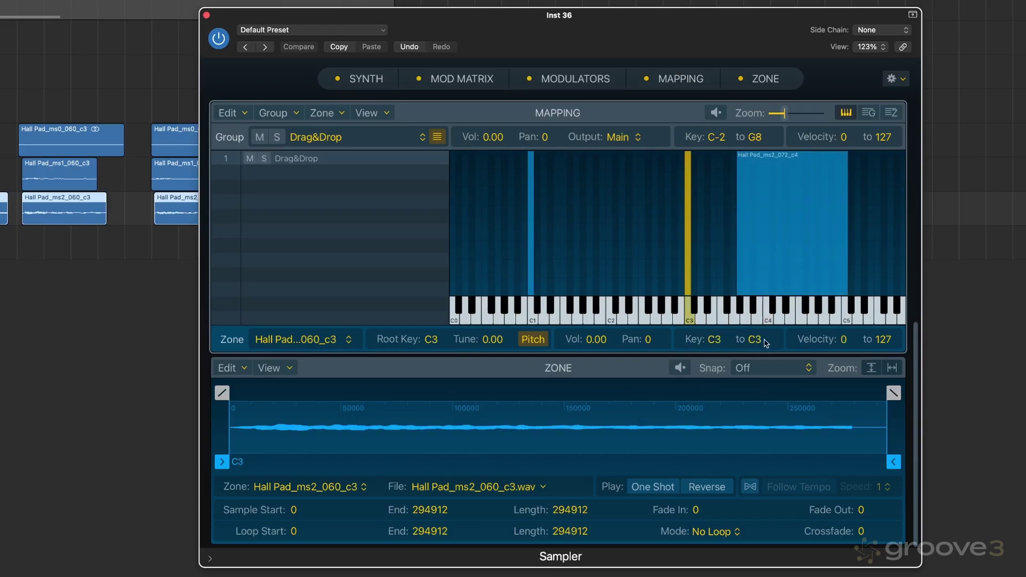
Widen the 060_c3 zone to G#2–G3 and the 048_c2 zone to C1–G2
drag(761, 342, 762, 328)
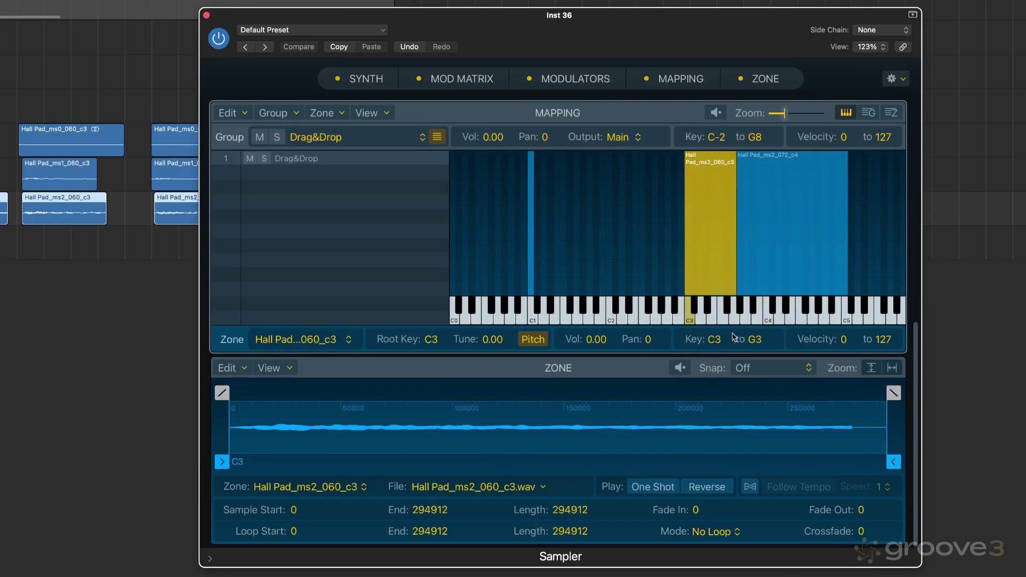
drag(720, 342, 721, 351)
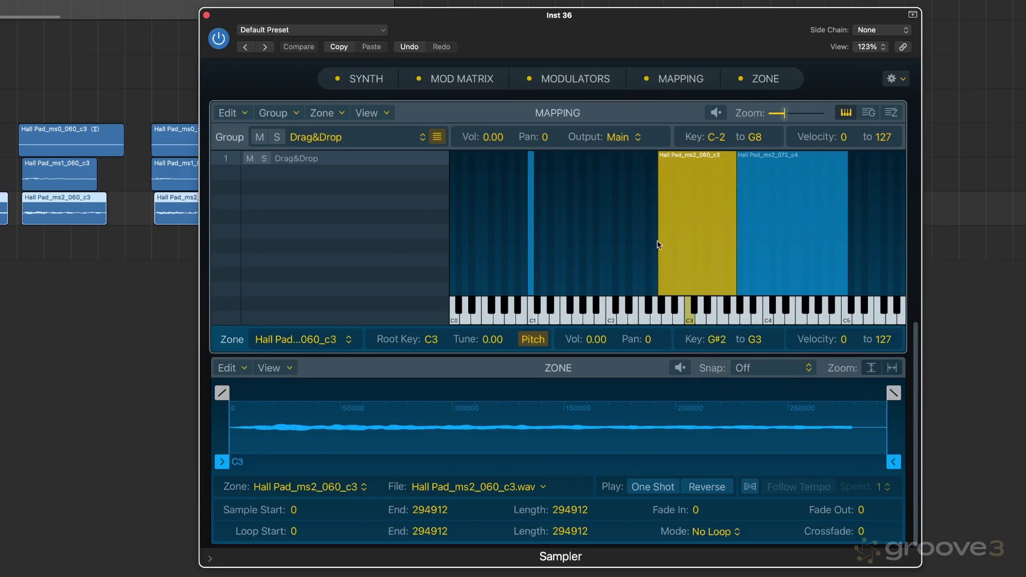
drag(531, 236, 528, 260)
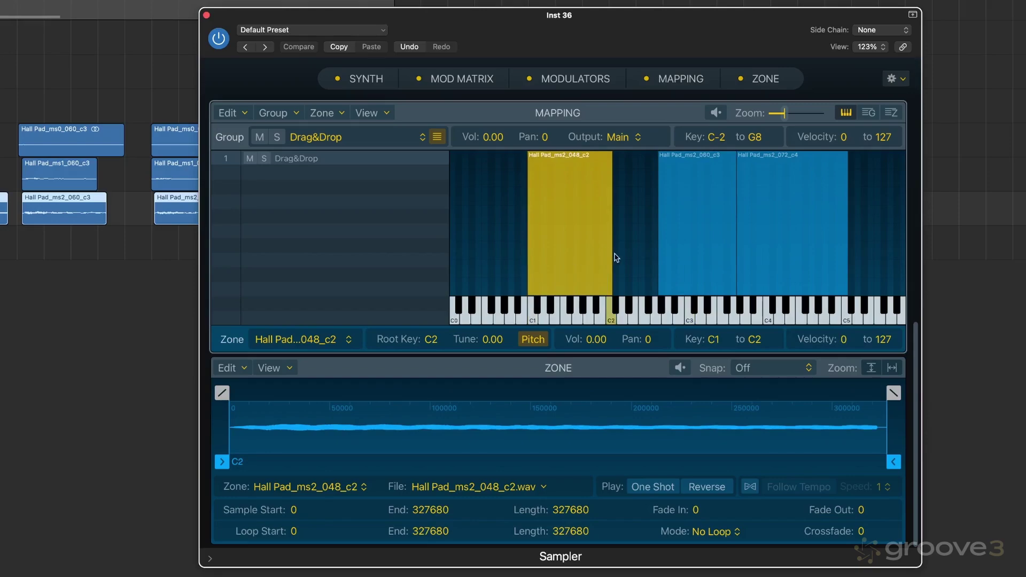
drag(613, 257, 660, 254)
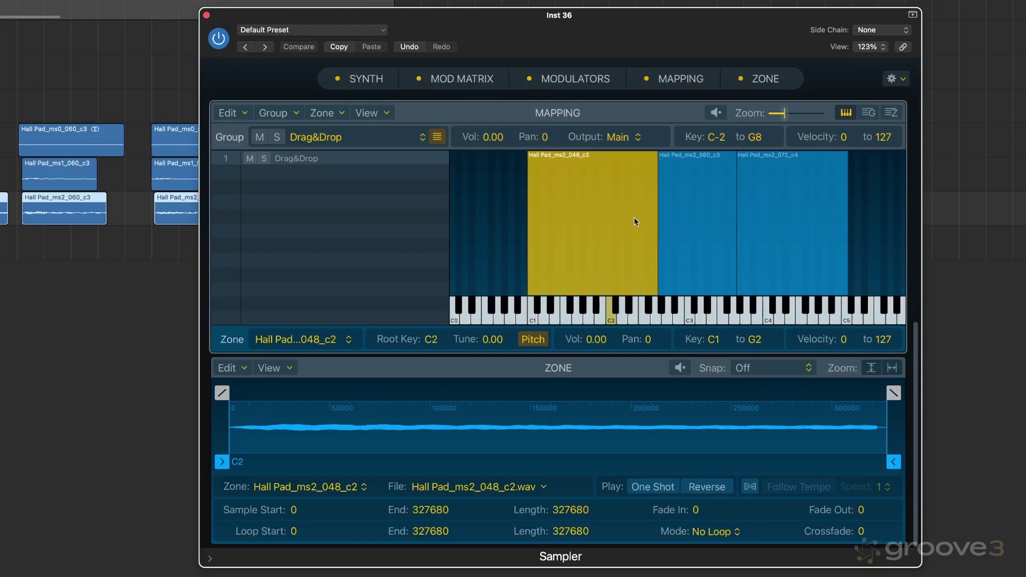
drag(595, 191, 595, 219)
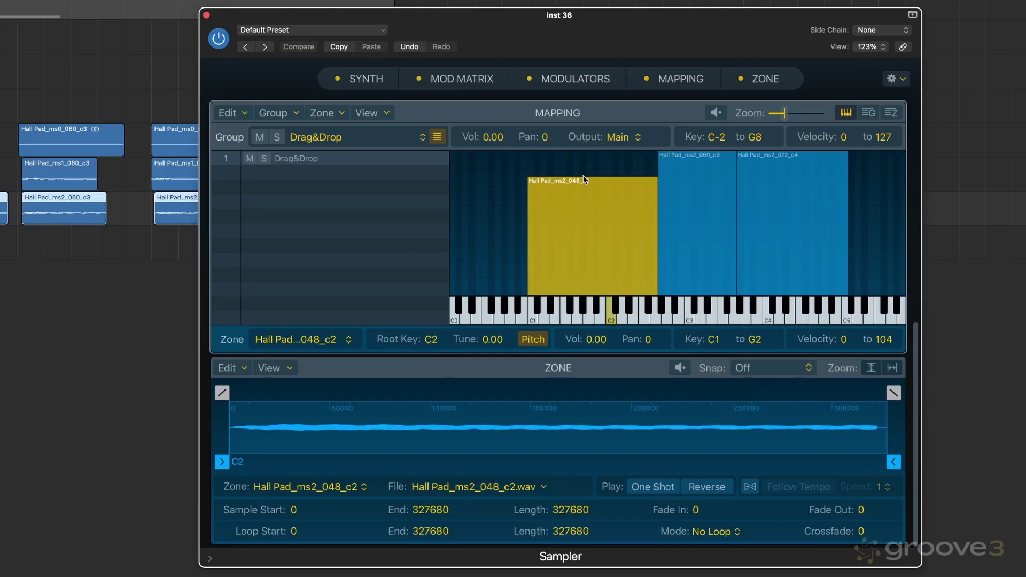
mouse_move(583, 177)
mouse_down()
mouse_move(583, 146)
mouse_move(584, 177)
mouse_up()
drag(890, 342, 893, 253)
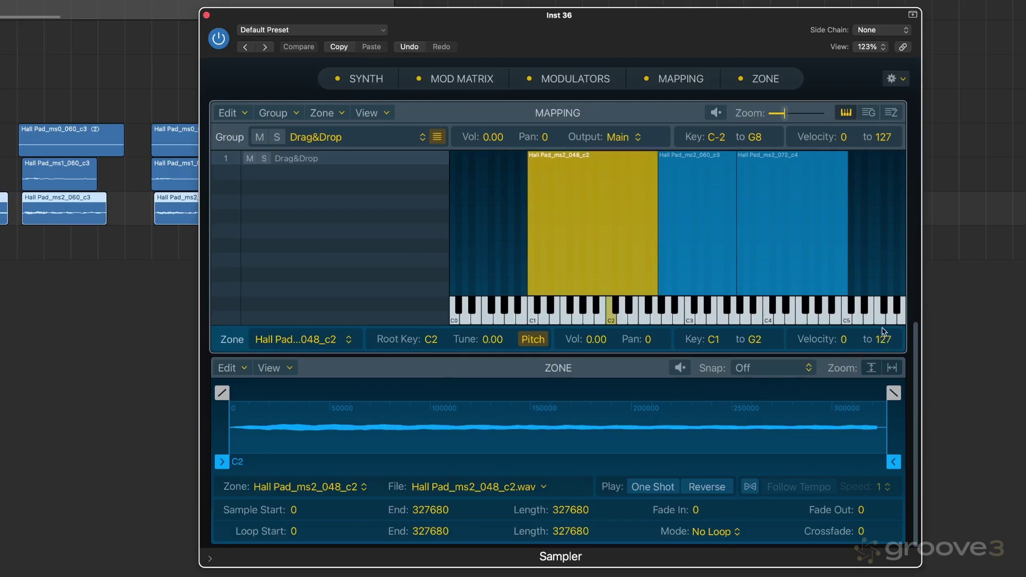
click(723, 218)
click(790, 210)
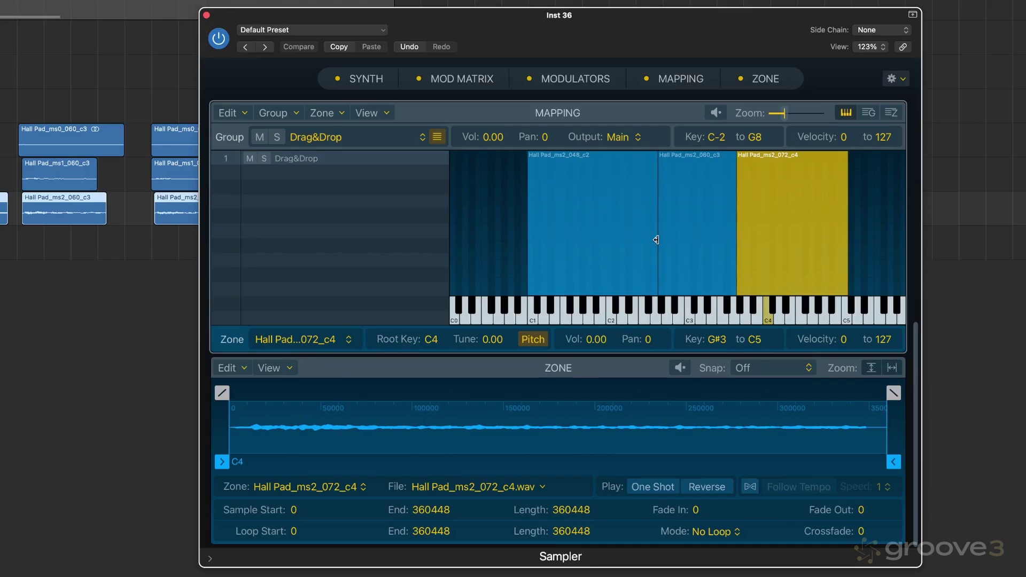
click(45, 251)
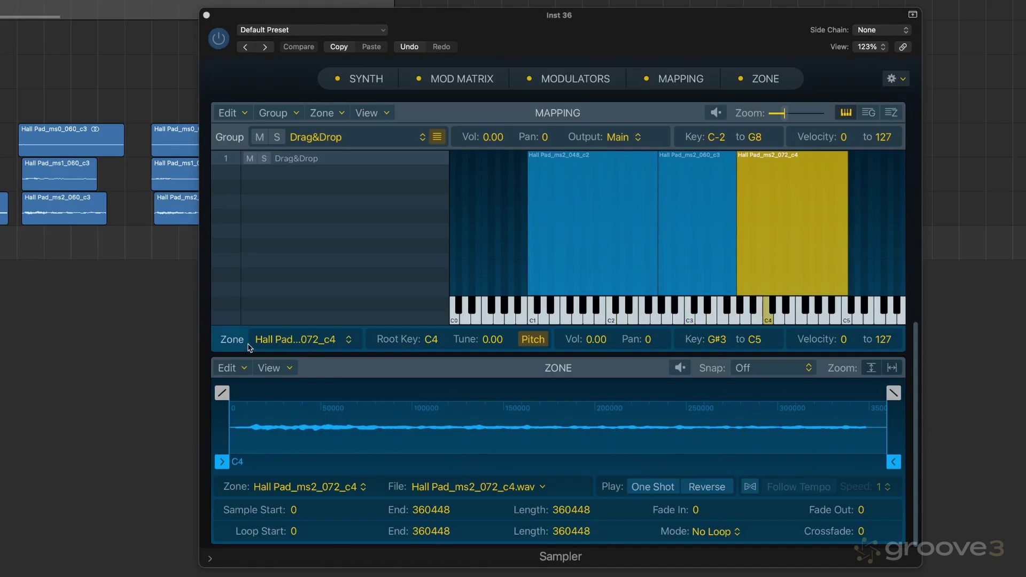
click(555, 239)
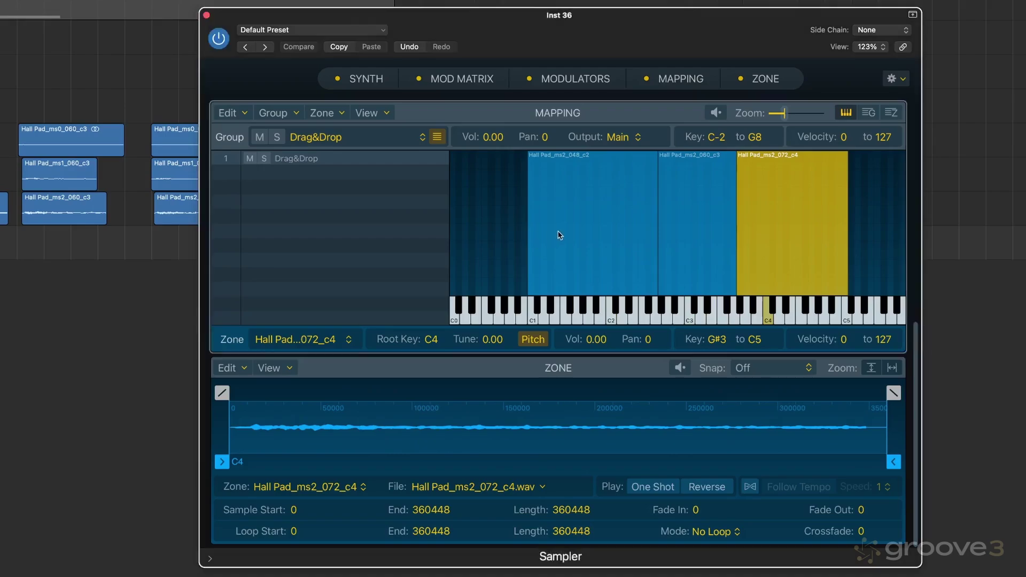
click(602, 231)
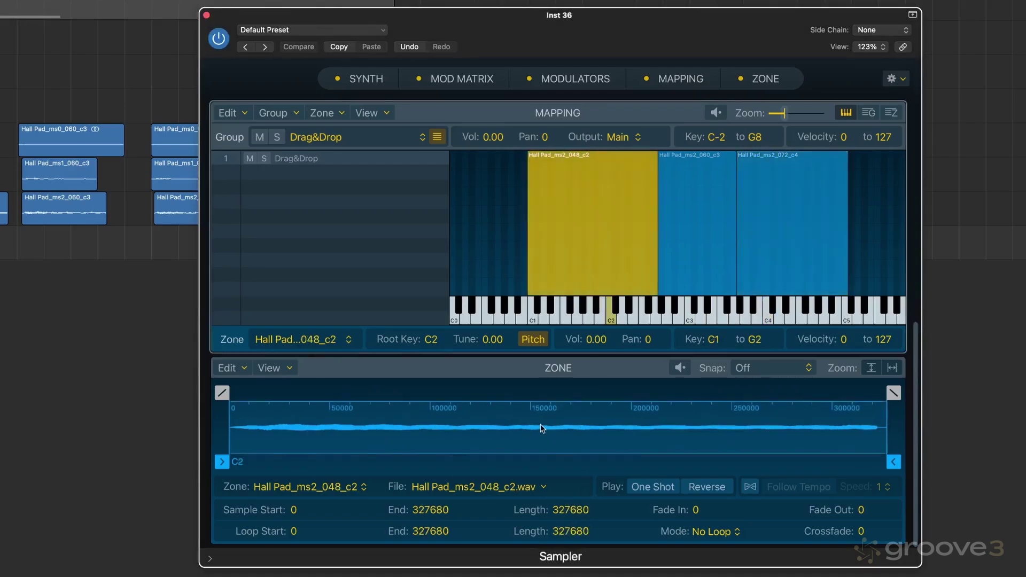
Apply Auto-Loop to the 048_c2, 060_c3 and 072_c4 zones
click(241, 370)
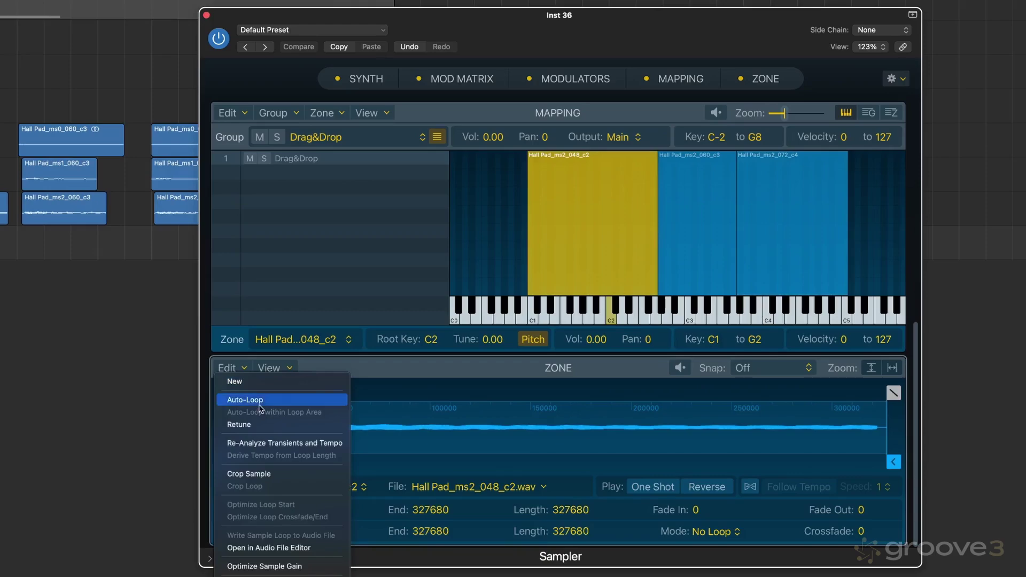
click(259, 401)
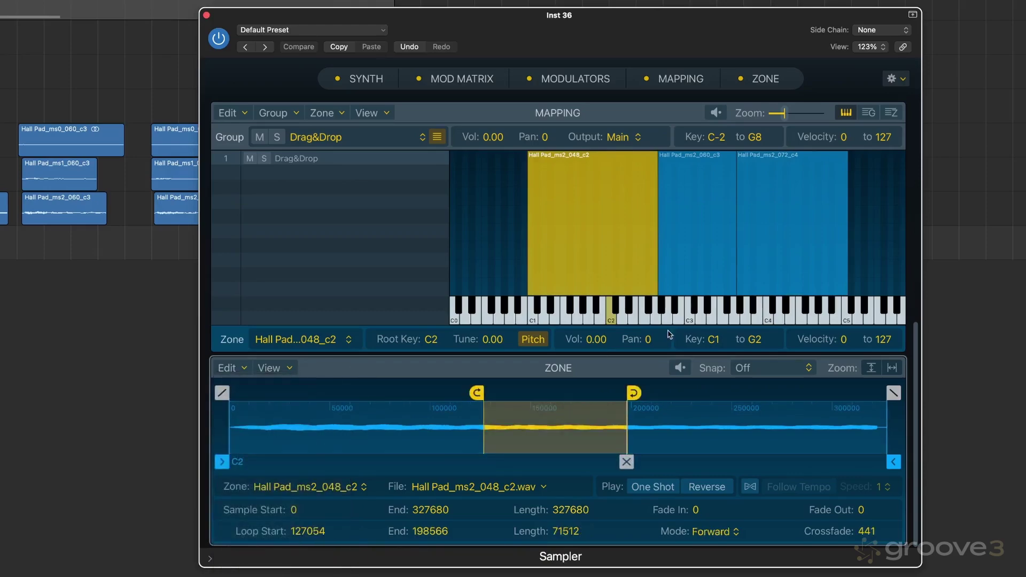
click(243, 369)
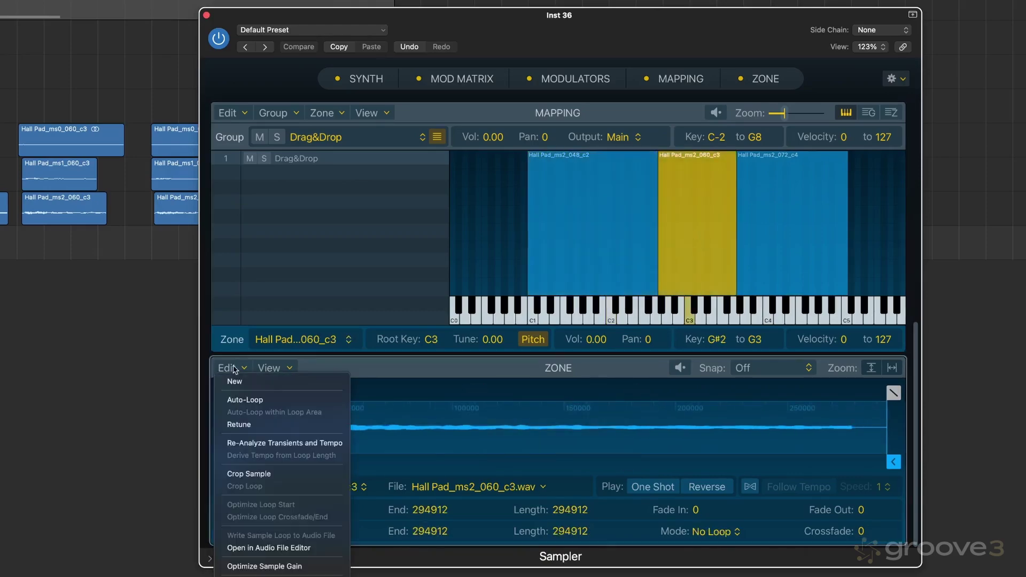
click(250, 397)
click(763, 211)
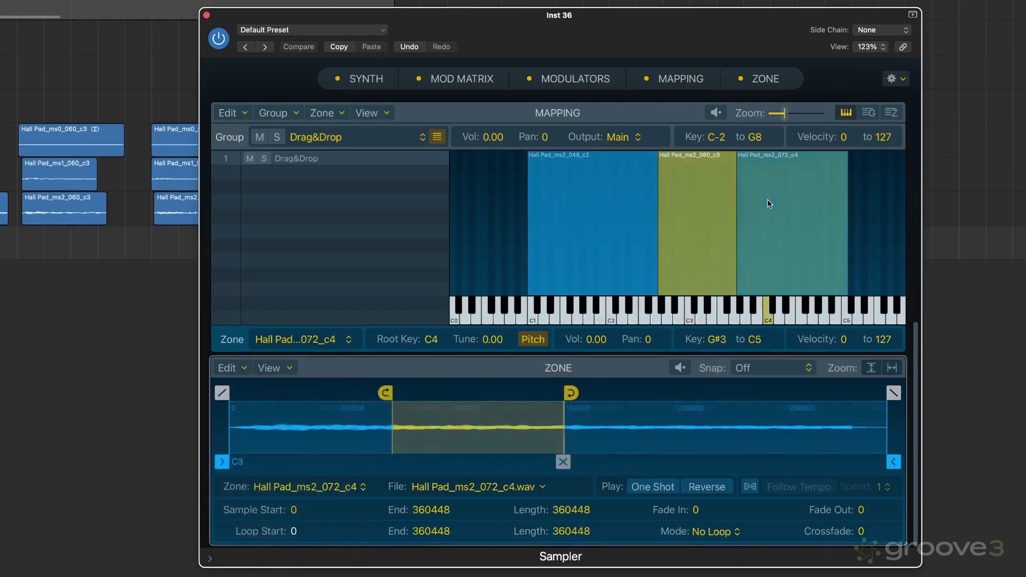
click(246, 370)
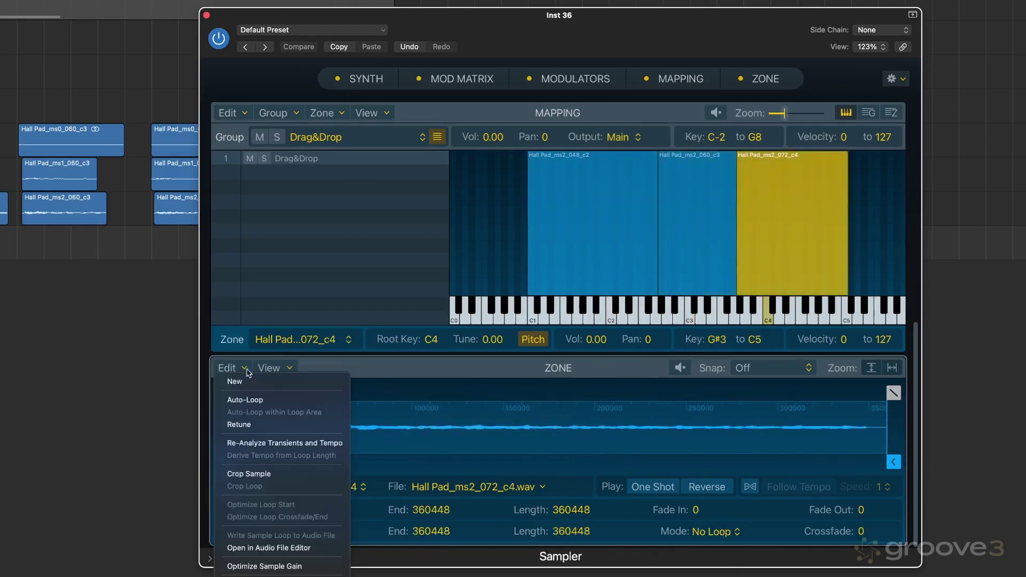
click(251, 399)
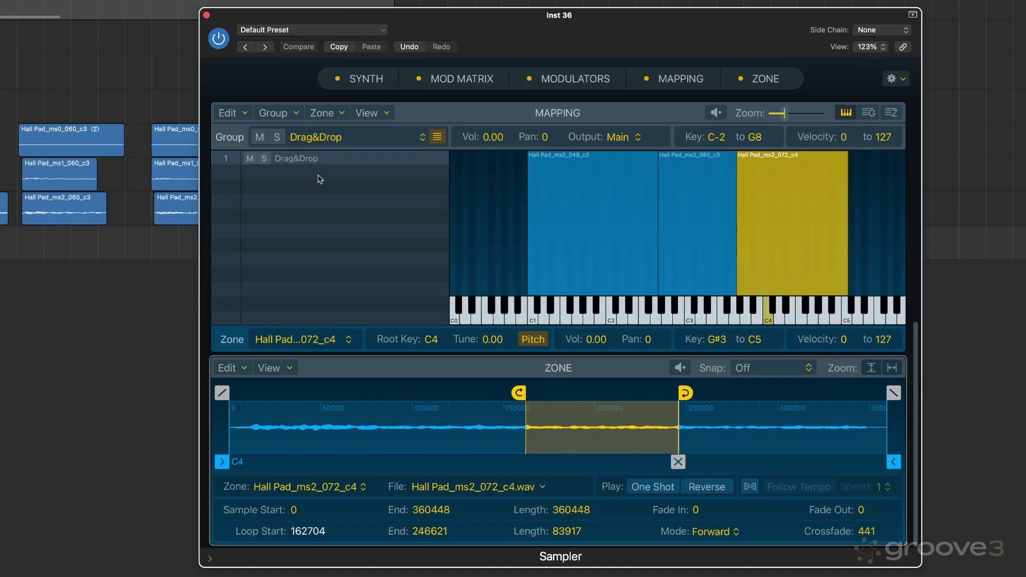
Rename the Drag&Drop group to 'Loud'
double_click(305, 158)
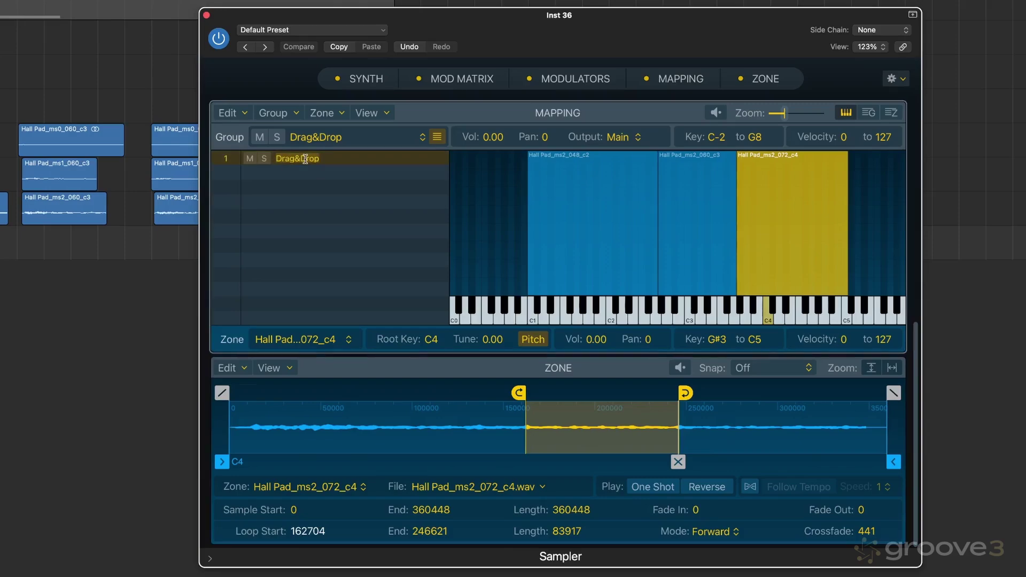
text(Loud)
key(Return)
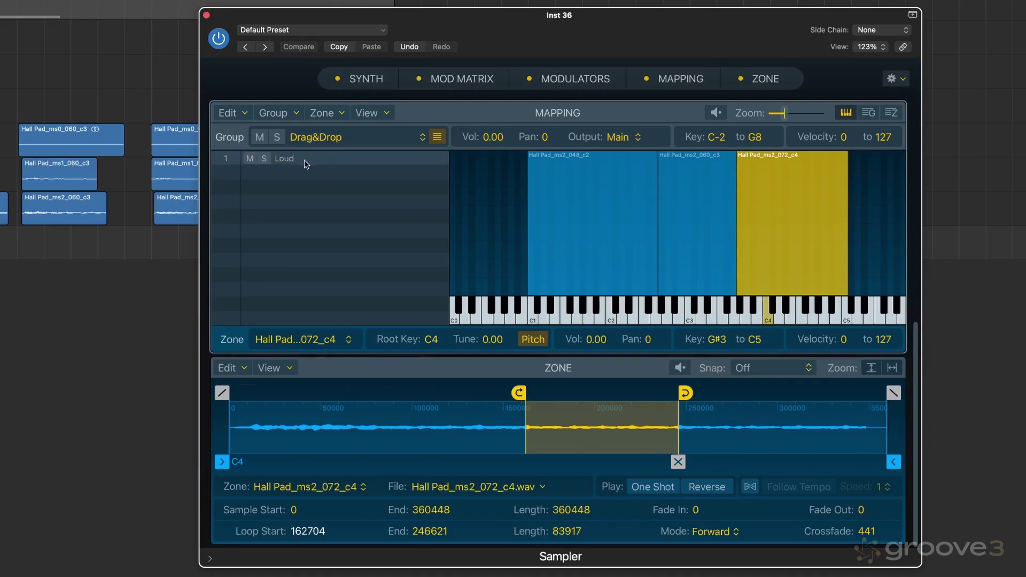
Select all three Hall Pad zones and raise their low velocity to 90
click(484, 185)
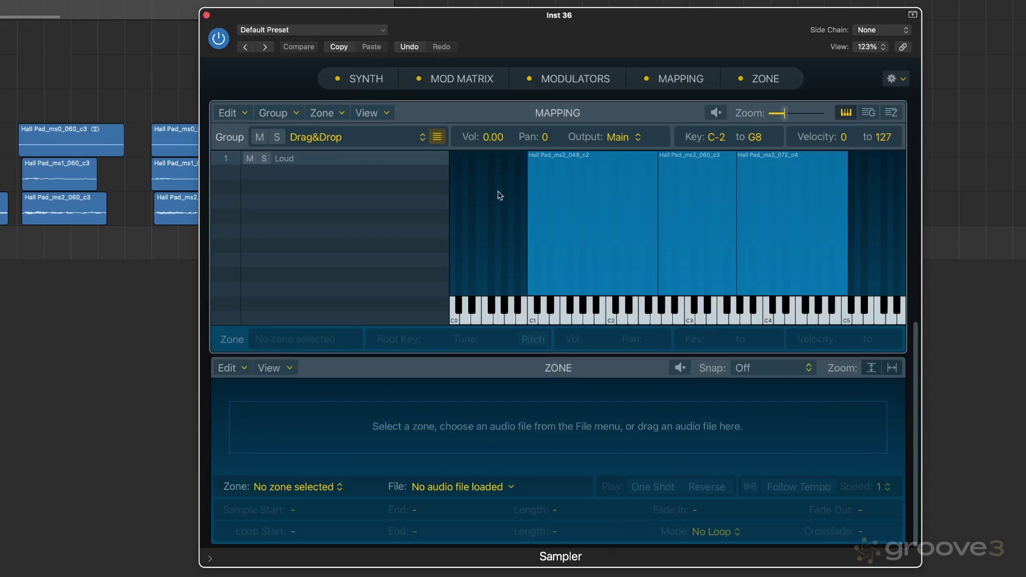
drag(500, 196, 796, 200)
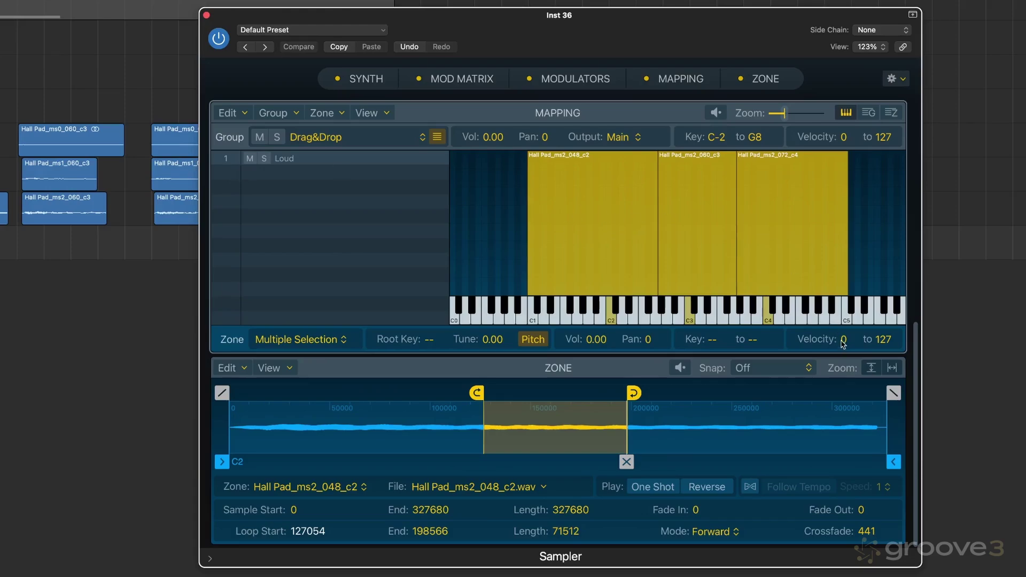
drag(844, 343, 851, 144)
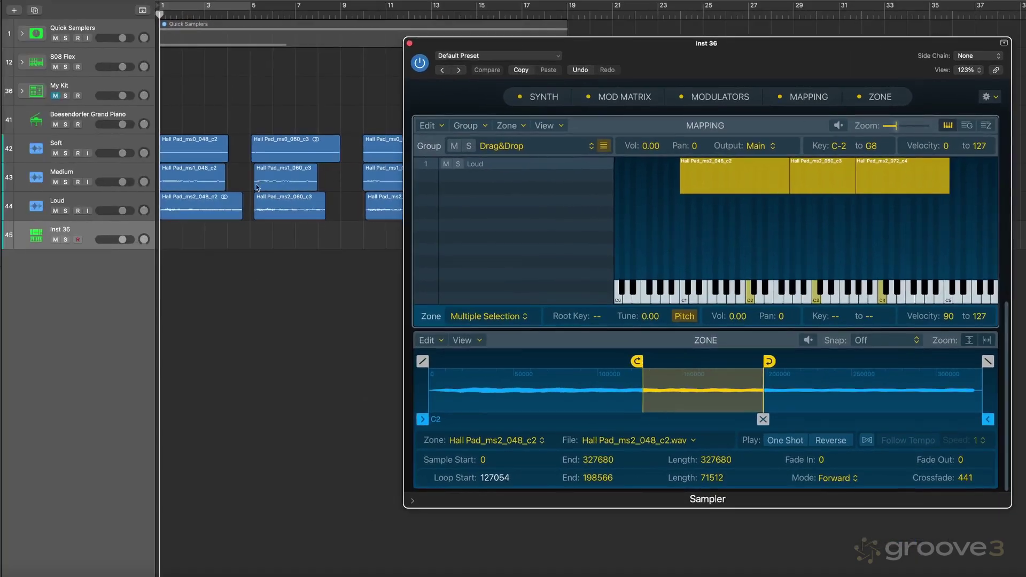
Add the Medium ms1_048_c2, ms1_060_c3 and ms1_072_c4 samples as zones at C2, C3 and C4
click(210, 178)
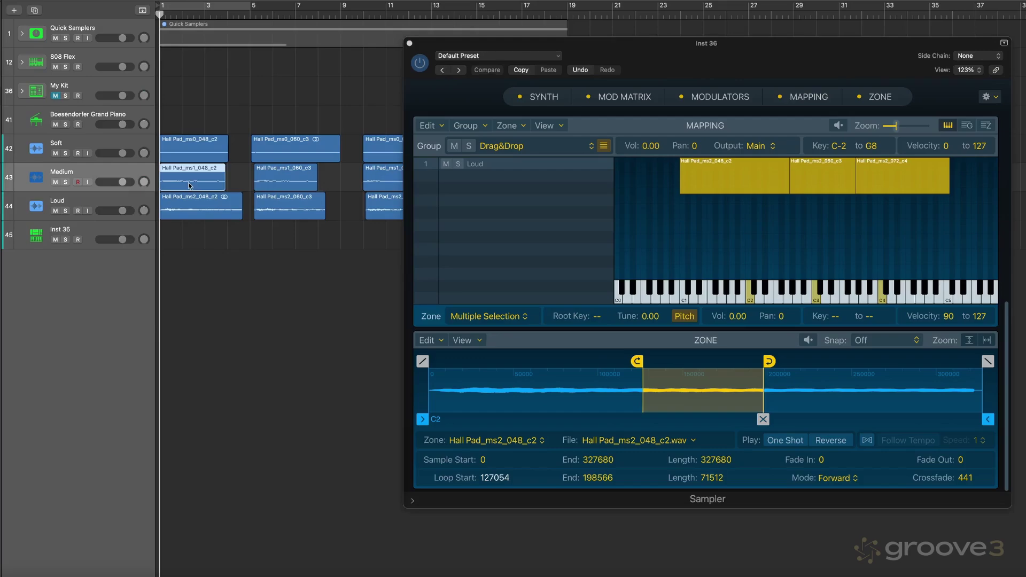
drag(188, 184, 682, 266)
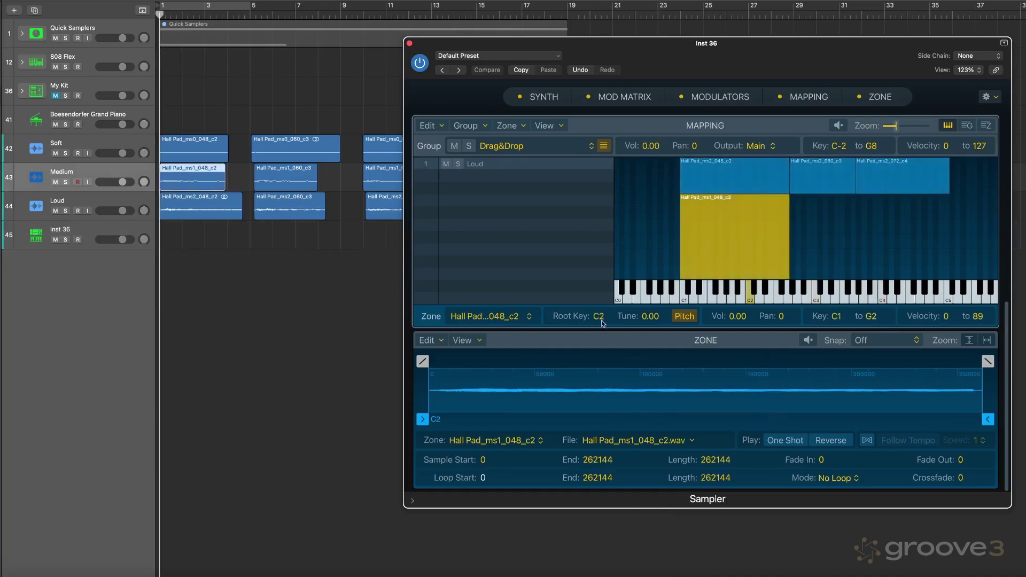
drag(290, 181, 829, 225)
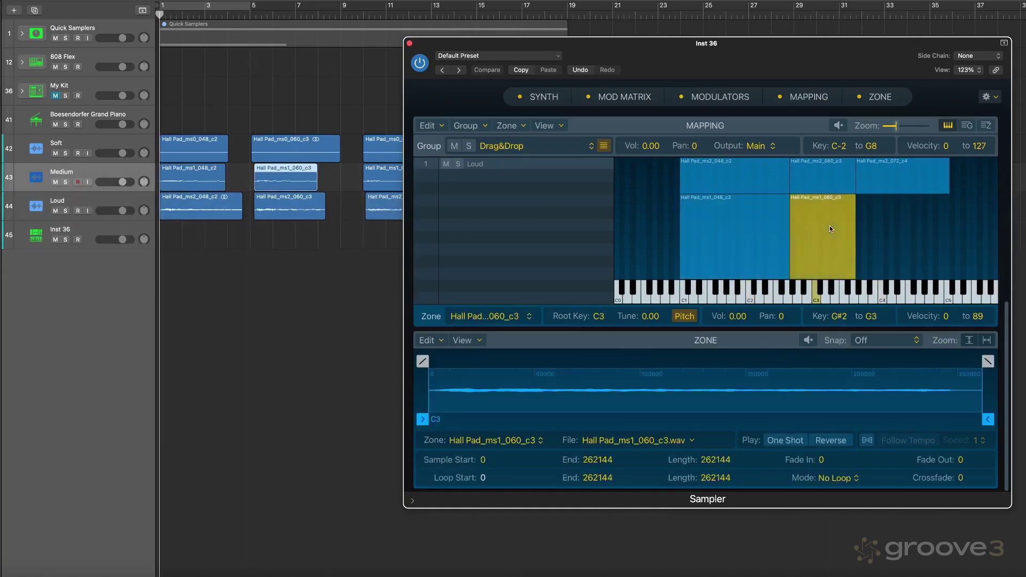
drag(393, 184, 877, 214)
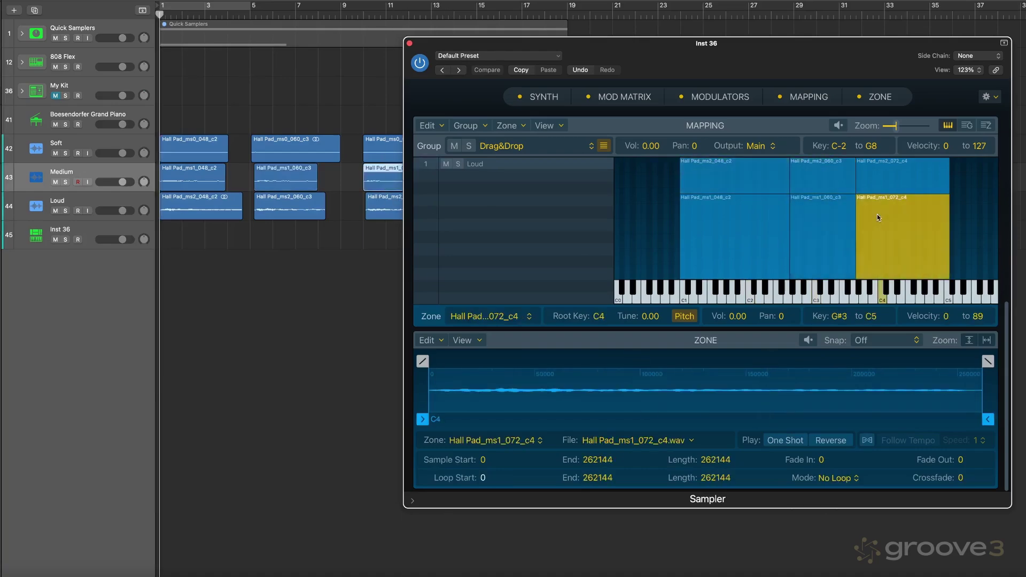
Auto-loop the medium C2, C3 and C4 zones, then select all three
click(763, 247)
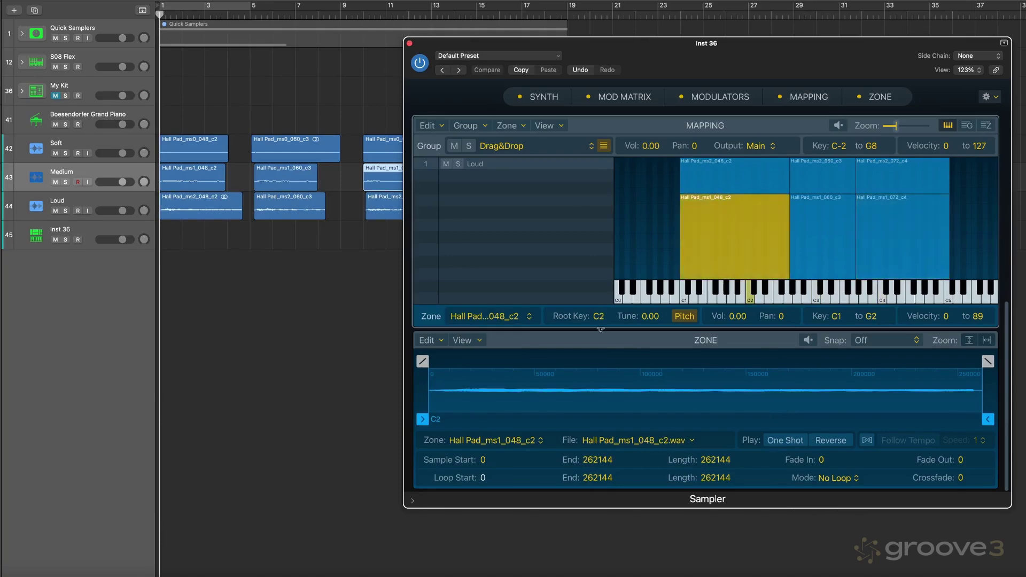
click(439, 340)
click(464, 367)
click(825, 234)
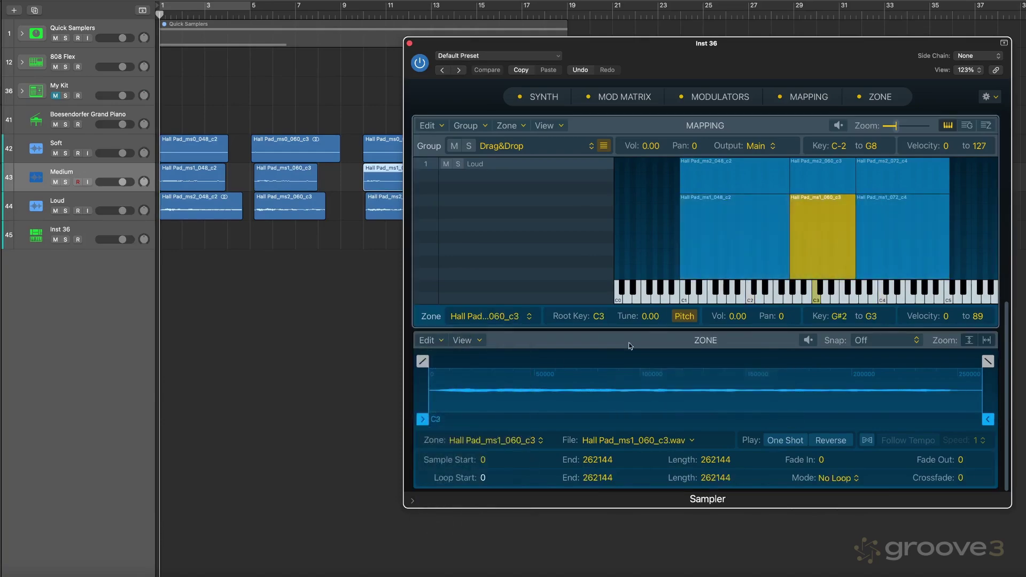
click(430, 341)
click(441, 366)
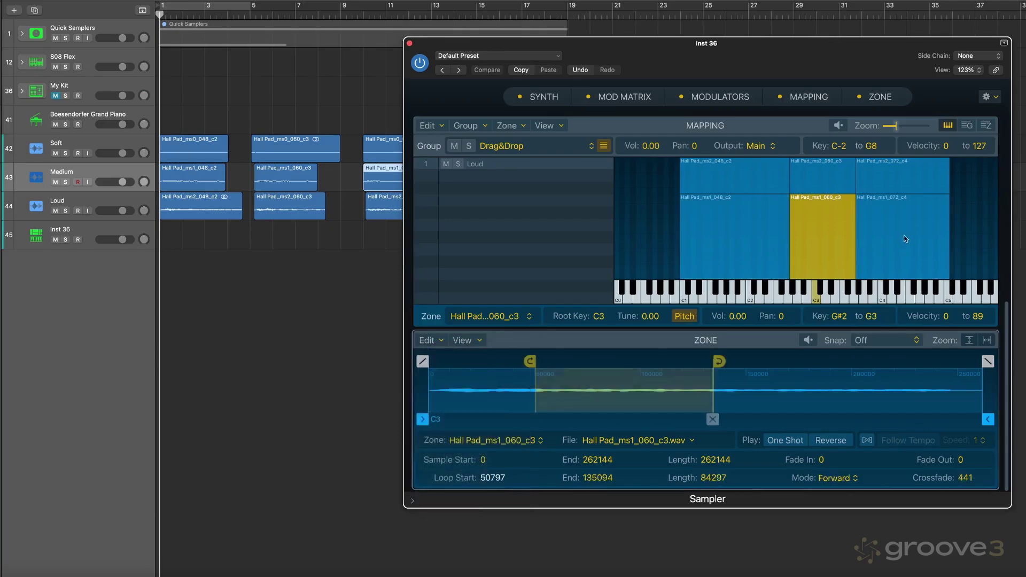
click(903, 235)
click(426, 341)
click(441, 367)
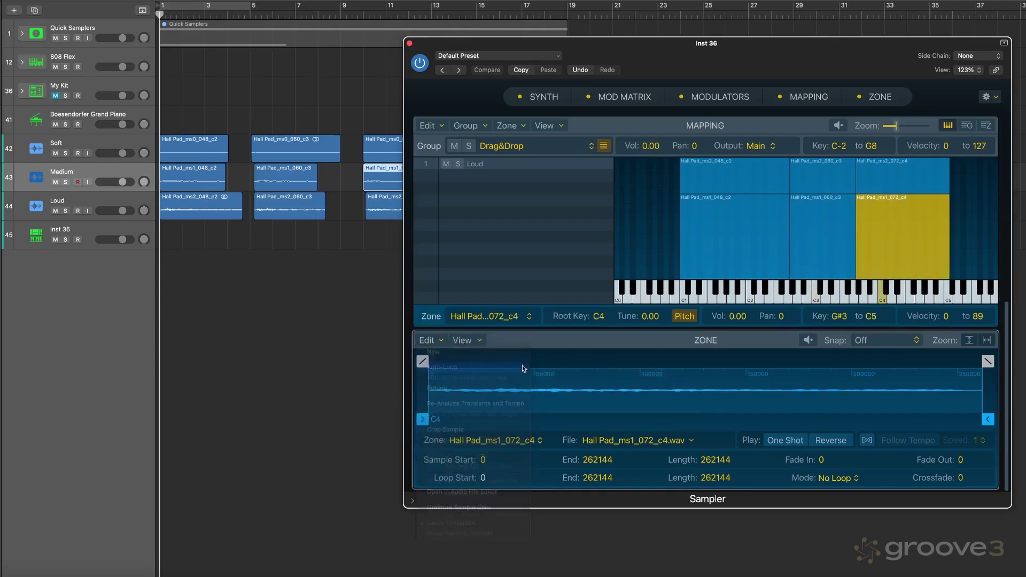
click(648, 240)
drag(648, 240, 938, 272)
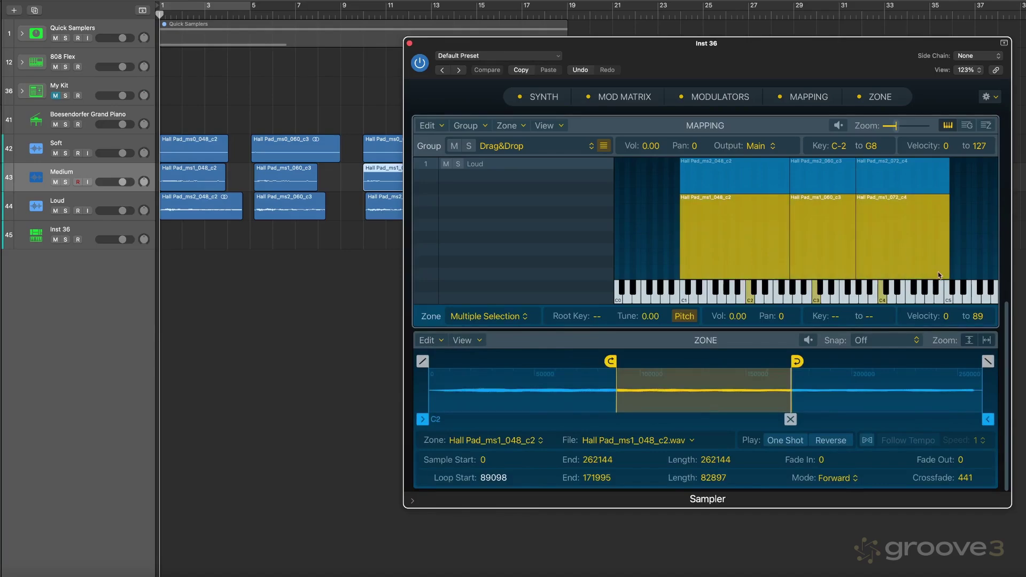
Raise the medium zones' low velocity to 50 and add the soft C2, C3 and C4 Hall Pad samples as zones
drag(947, 312, 957, 223)
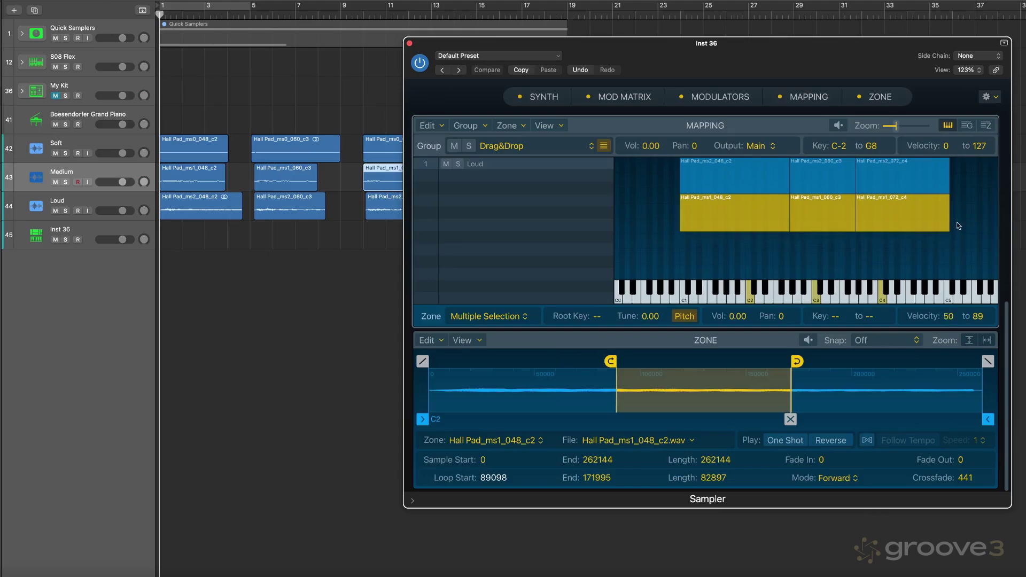
click(223, 103)
drag(202, 150, 761, 254)
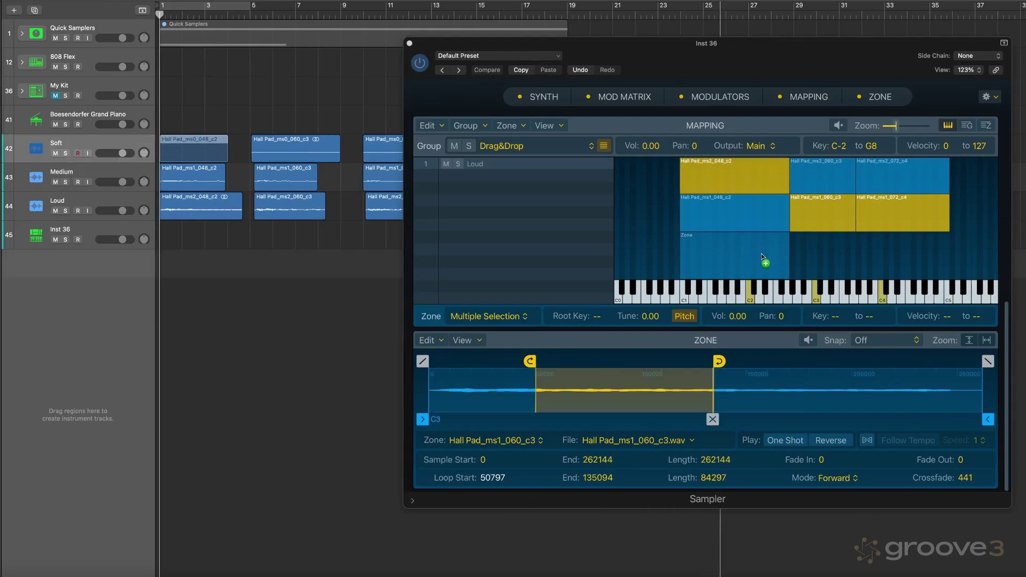
drag(312, 149, 851, 246)
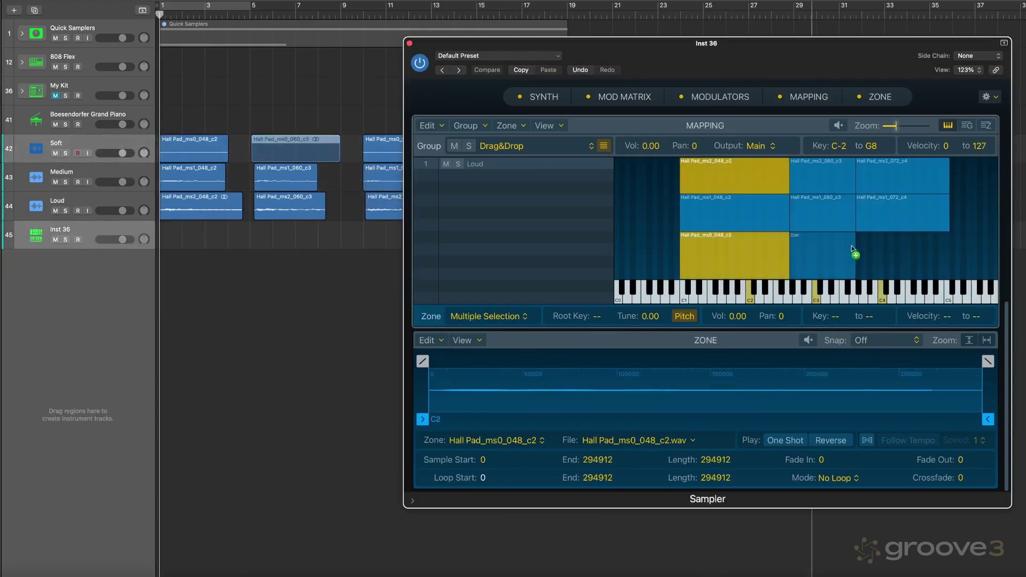
drag(373, 151, 921, 253)
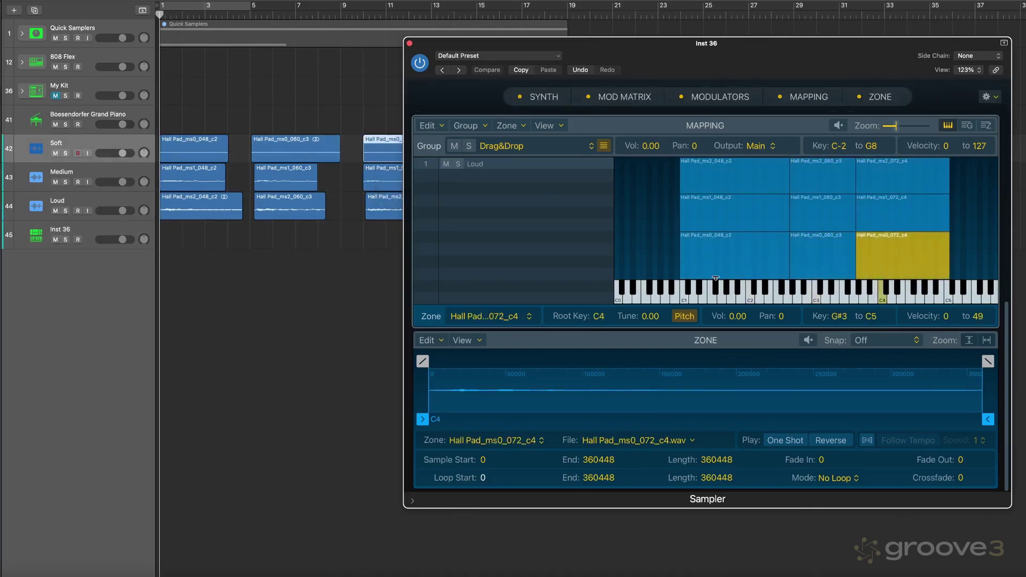
Auto-loop the soft C2, C3 and C4 zones, then select the Inst 36 track
click(727, 255)
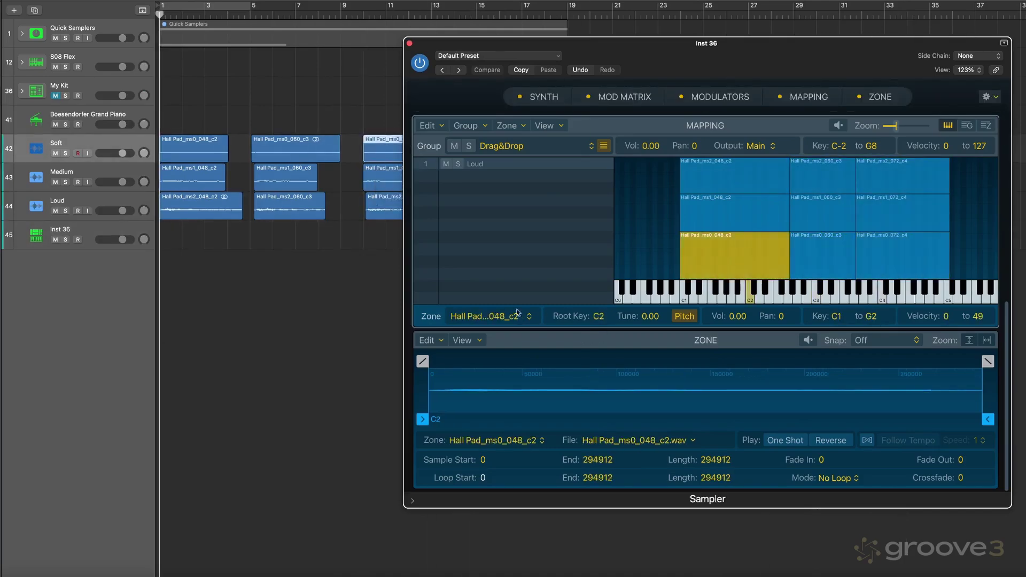
click(440, 341)
click(819, 251)
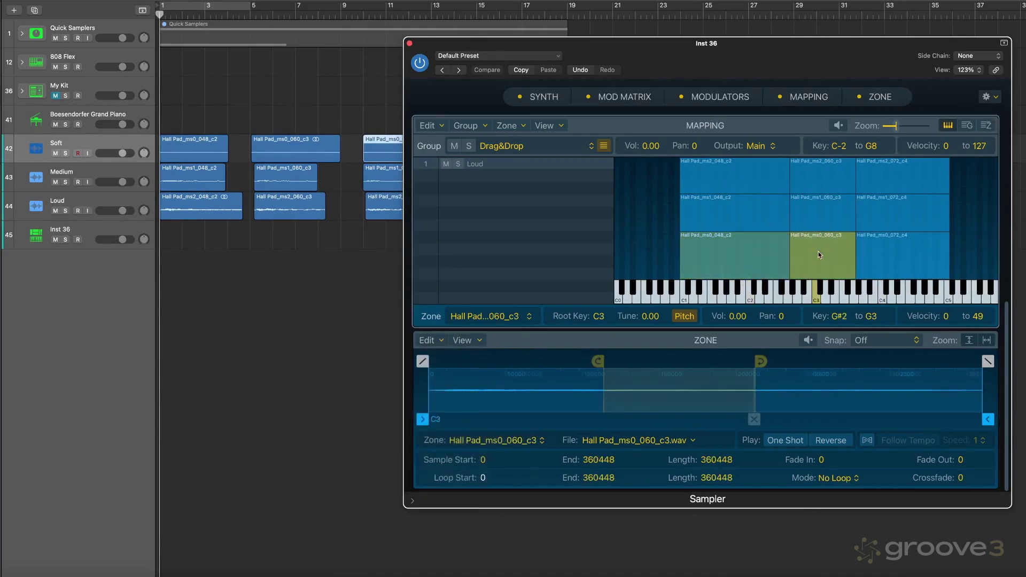
click(433, 341)
click(443, 367)
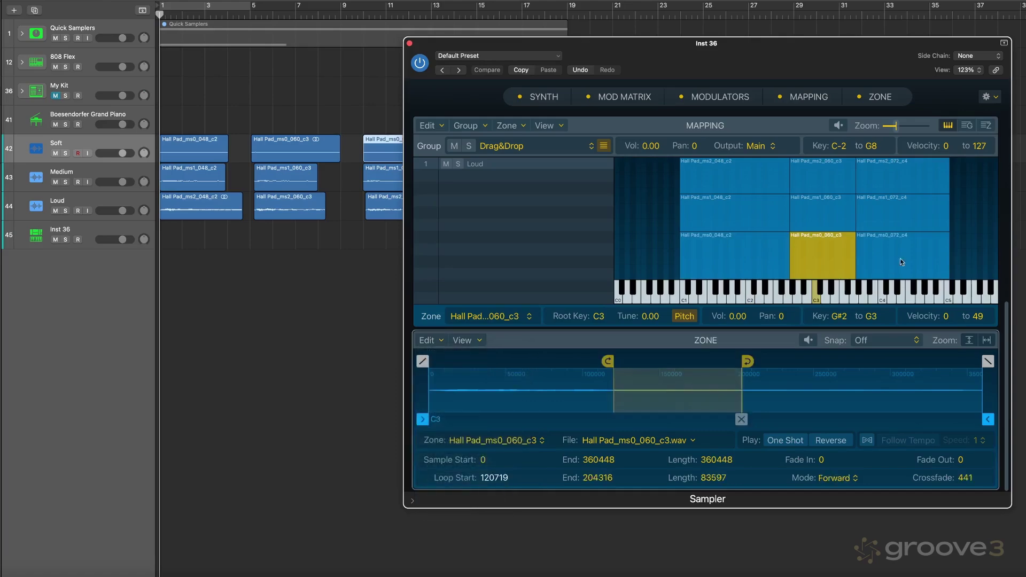
click(900, 258)
click(435, 342)
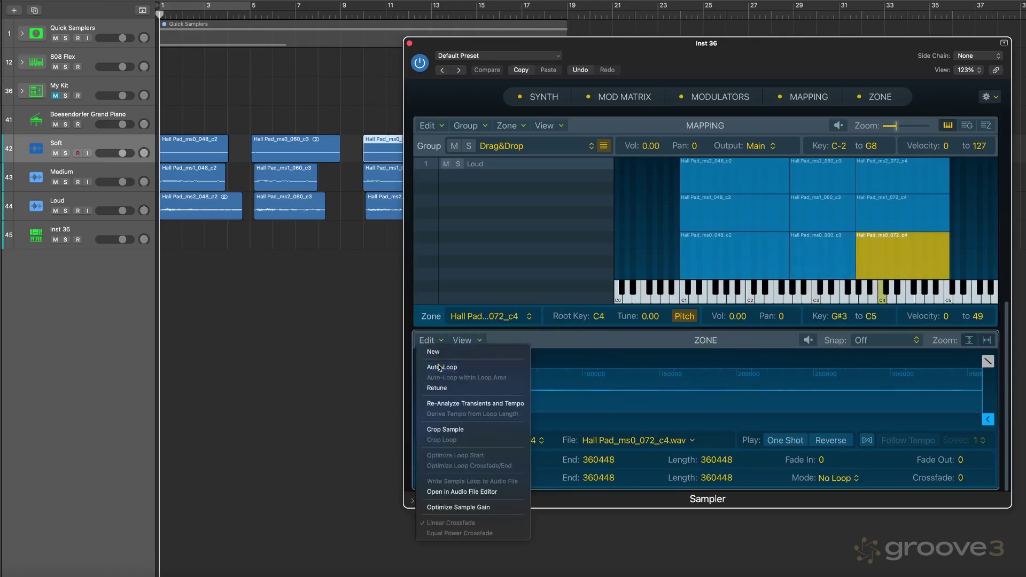
click(442, 368)
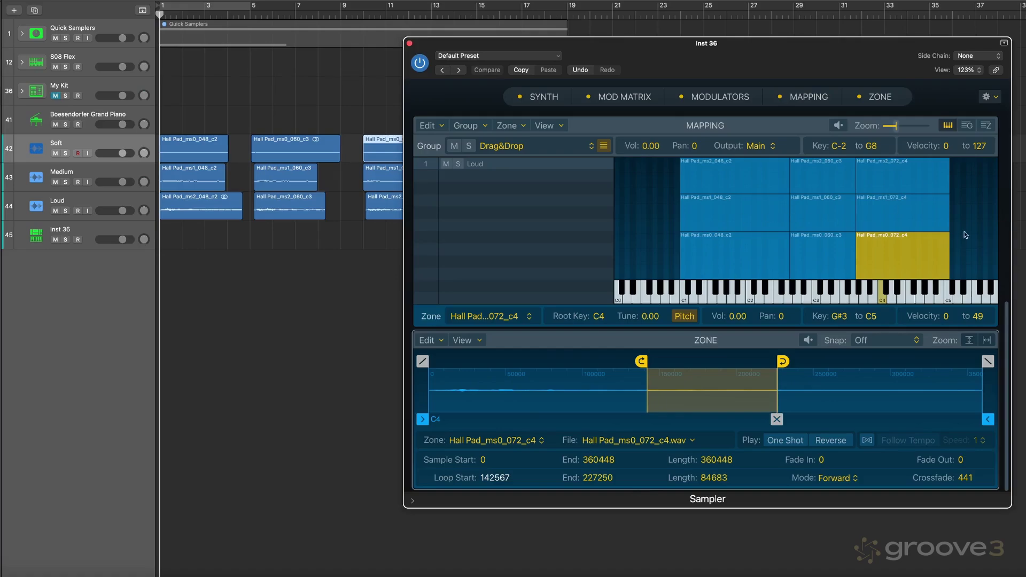
click(312, 241)
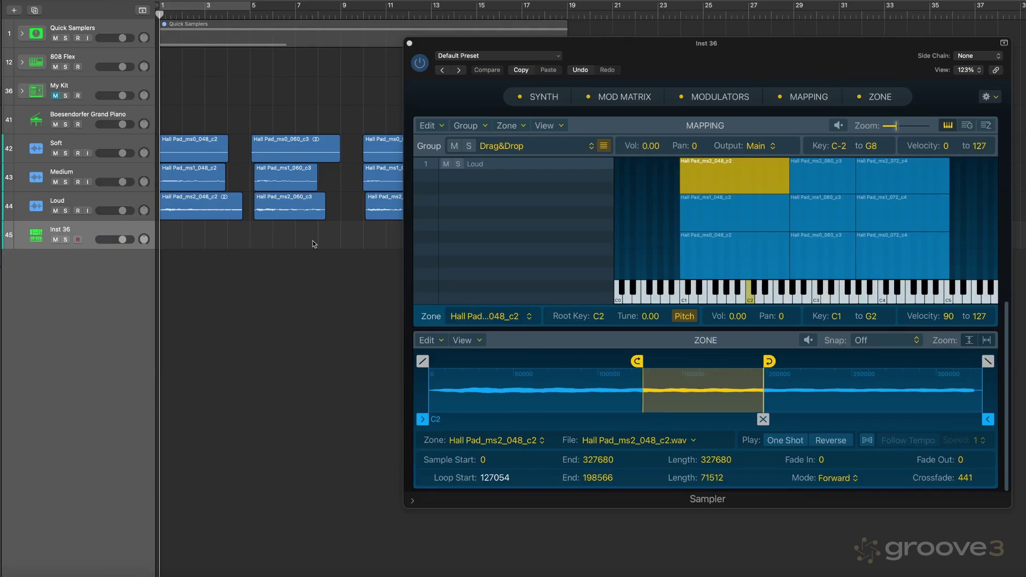
click(718, 176)
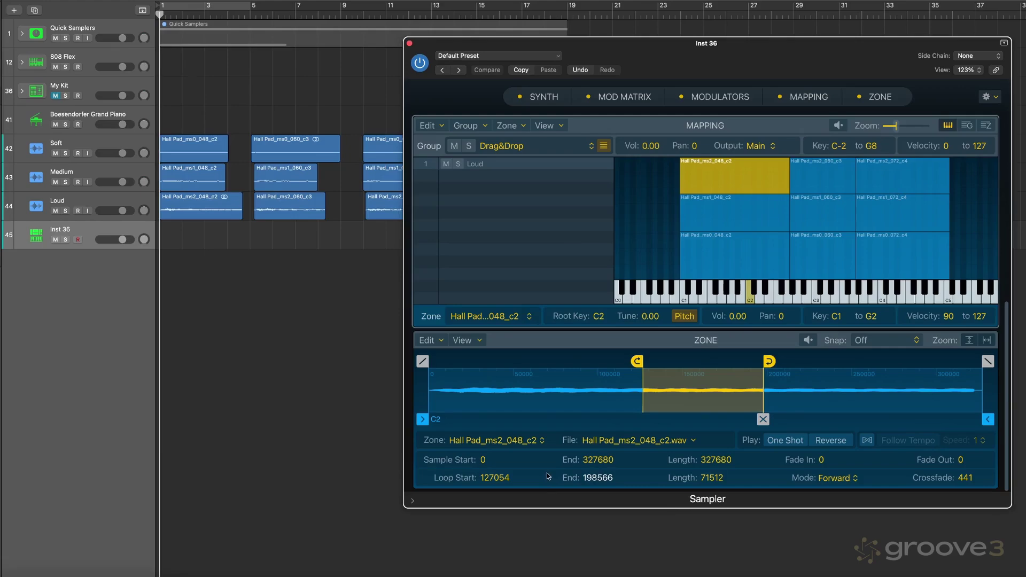
click(828, 479)
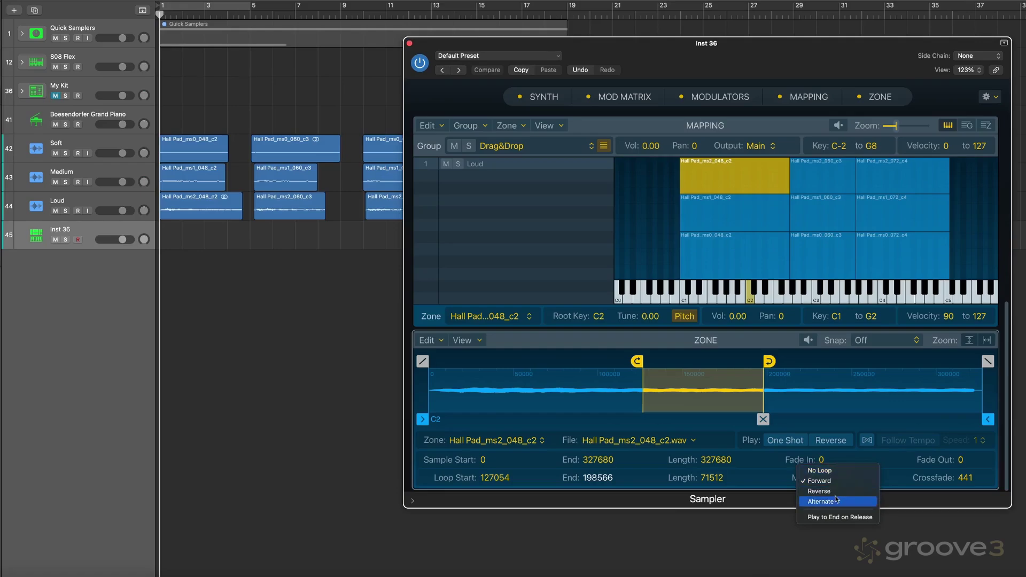
click(893, 458)
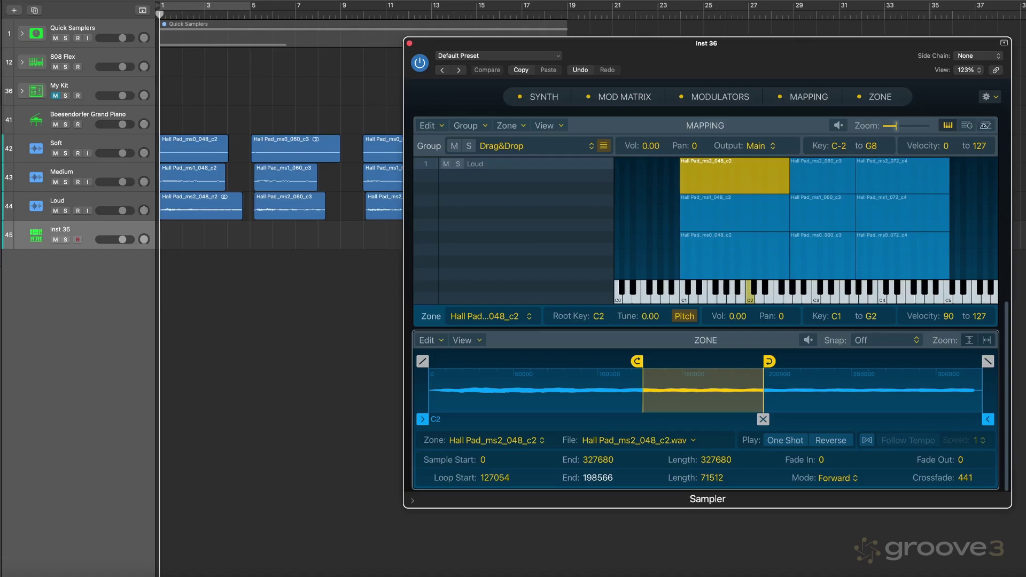
click(985, 125)
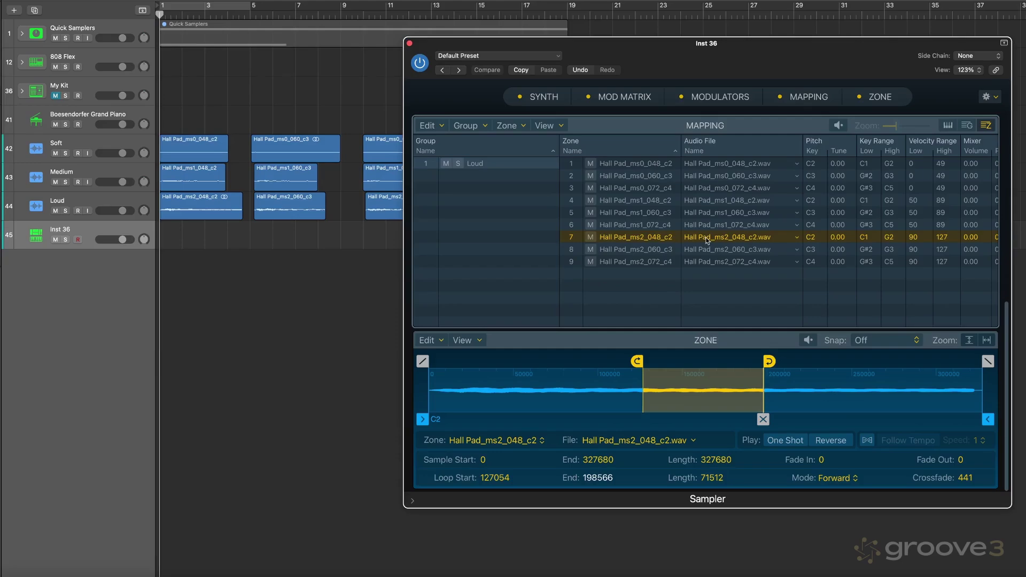
Scroll the zone list right and back to review the key, velocity and loop columns of all nine zones
scroll(707, 240, right, 10)
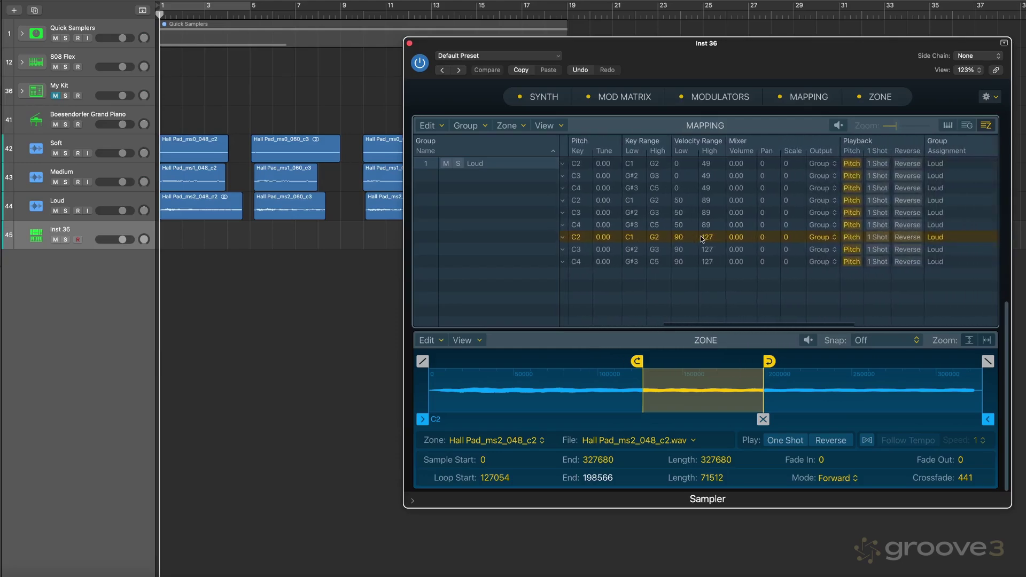
scroll(702, 238, right, 5)
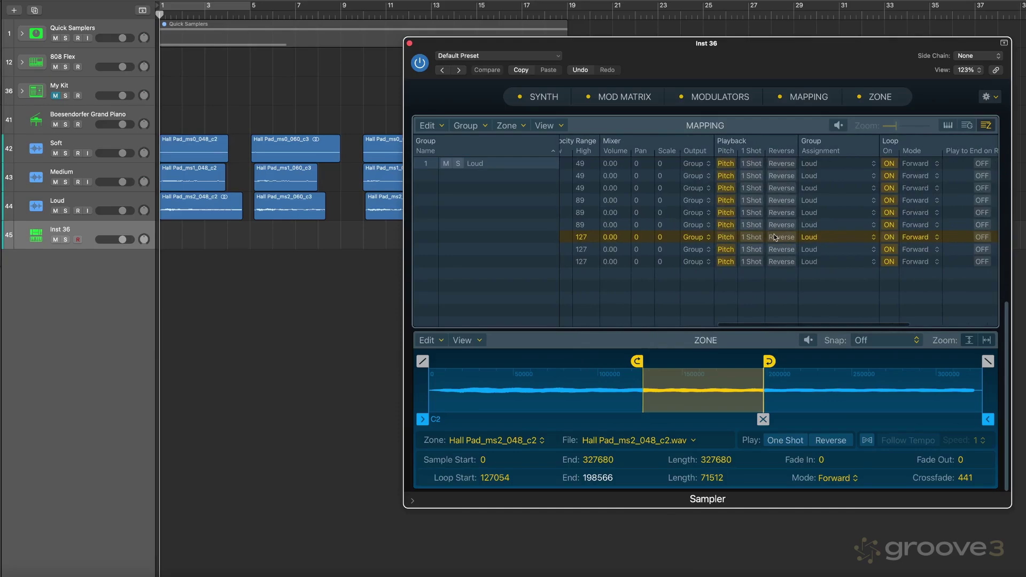
scroll(774, 237, right, 5)
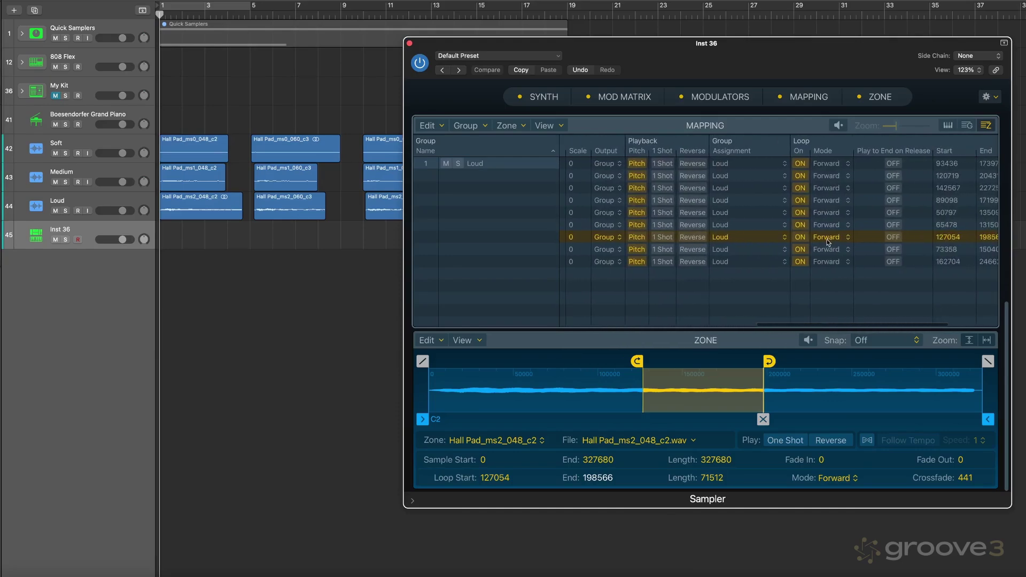
scroll(826, 239, right, 5)
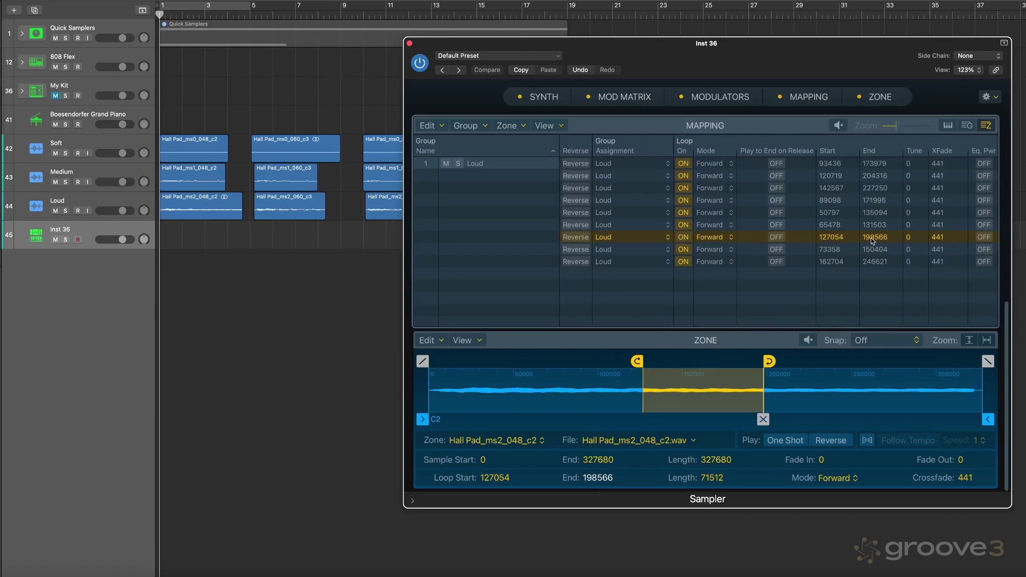
scroll(872, 240, left, 10)
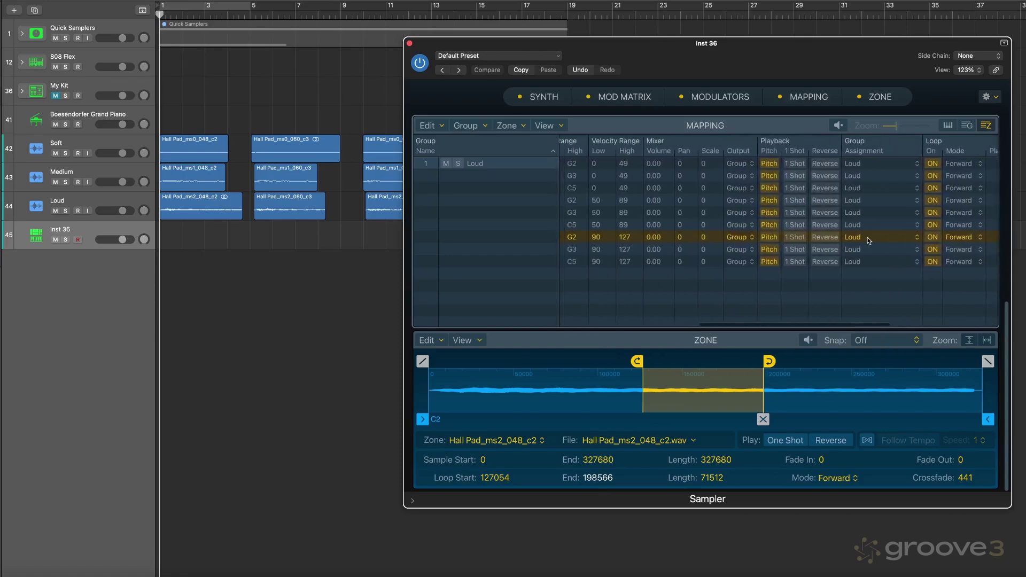
scroll(867, 239, left, 8)
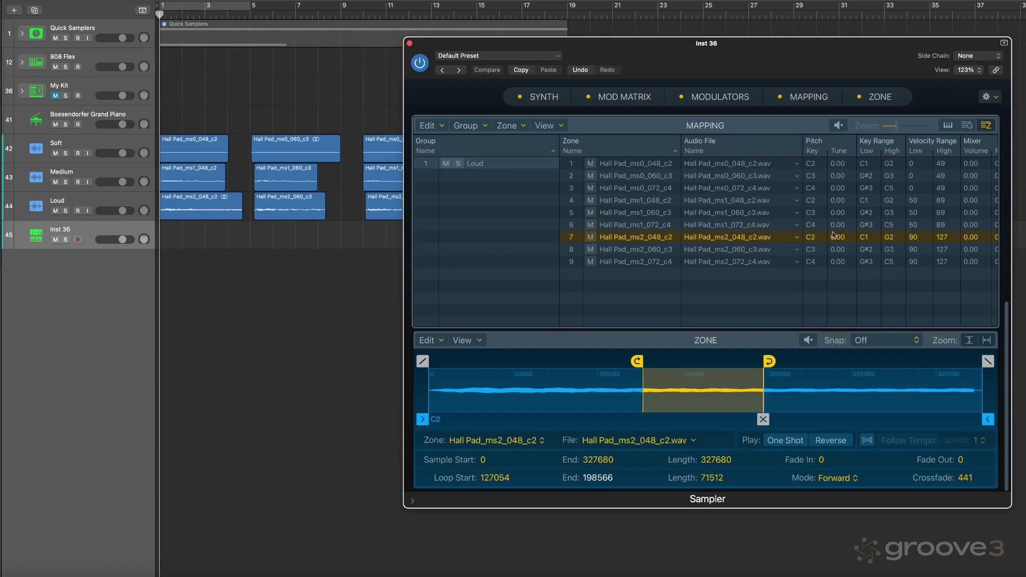
click(837, 127)
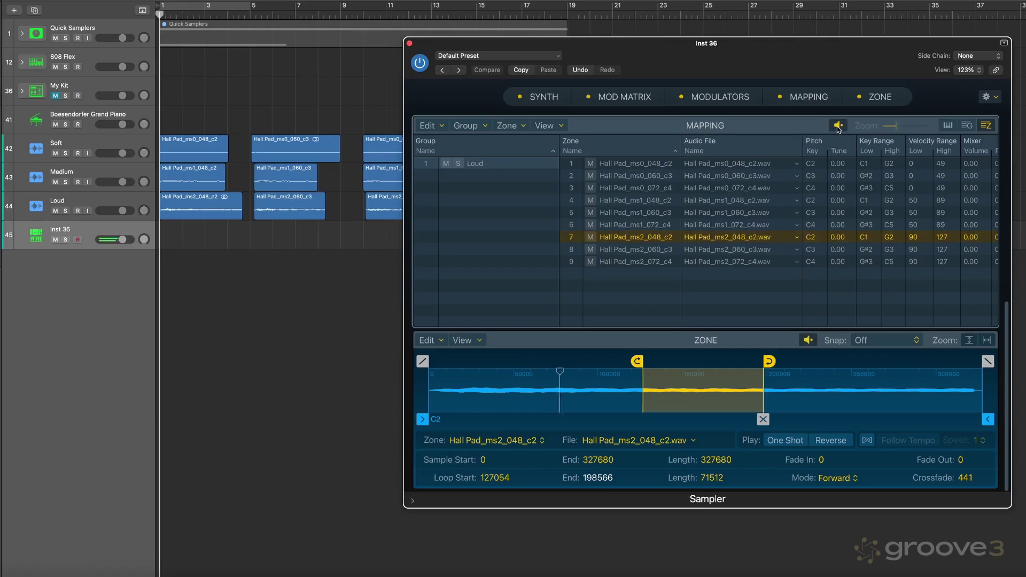
click(837, 126)
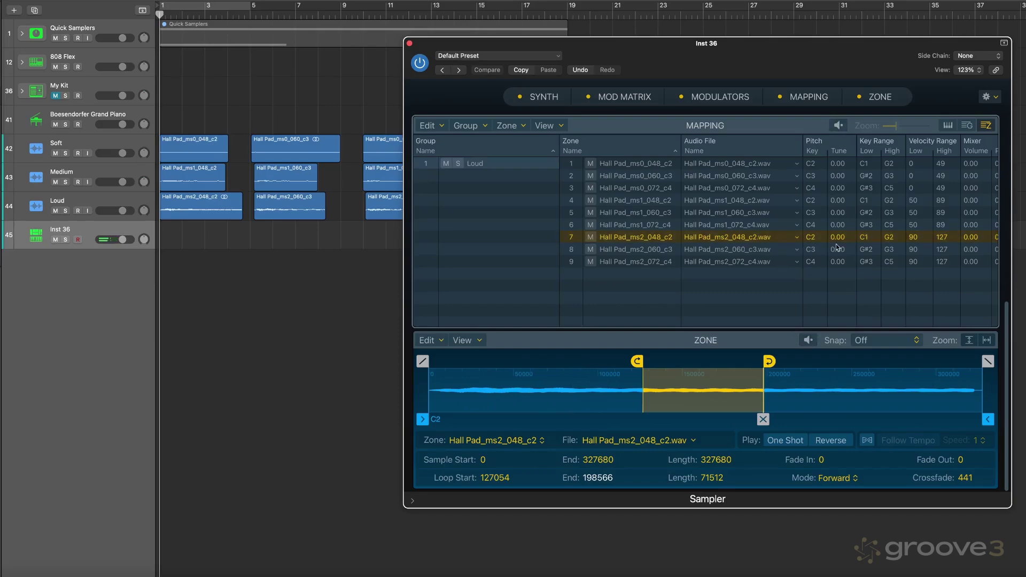